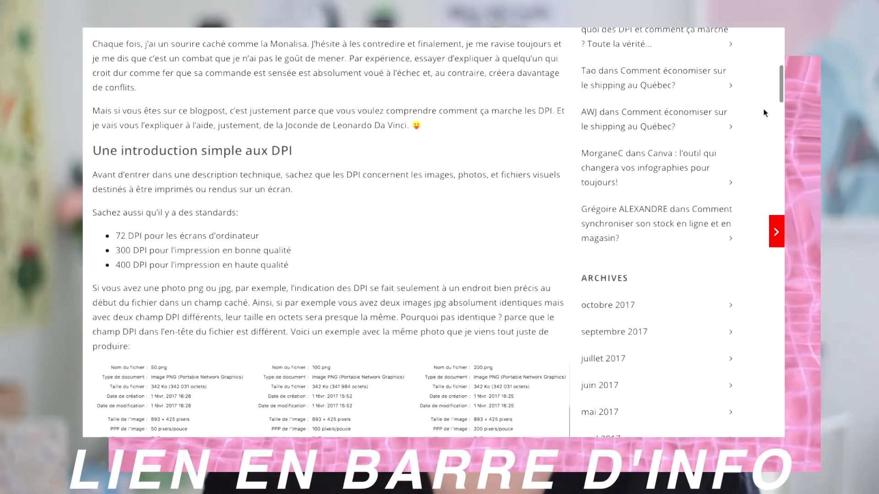
scroll(763, 113, down, 5)
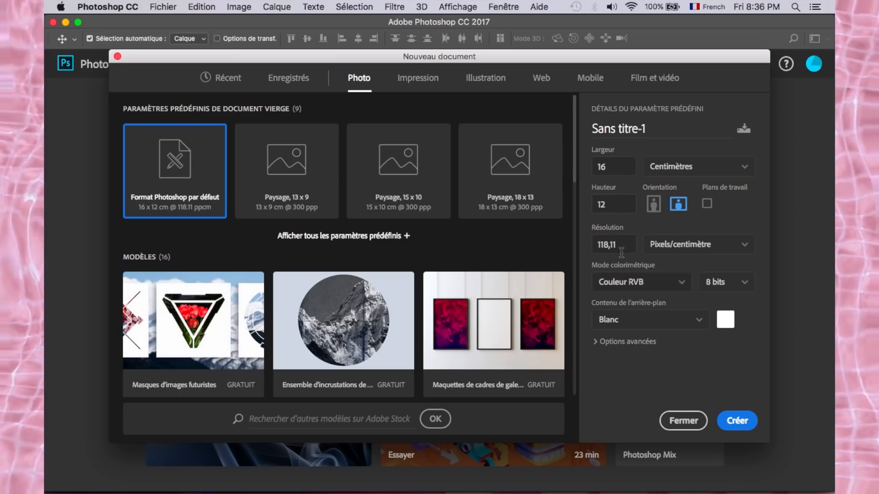
Step: Create the new document with a resolution of 300 Pixels/pouce and the CMJN colour mode
click(618, 246)
double_click(618, 246)
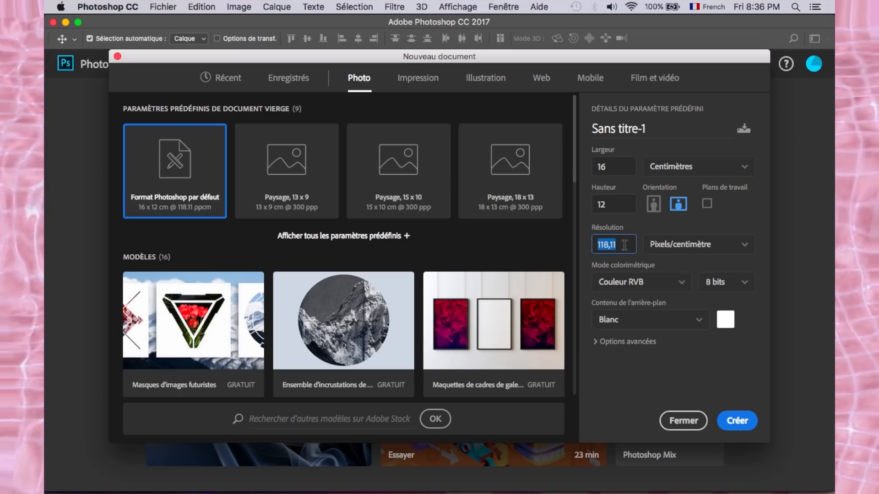
click(676, 247)
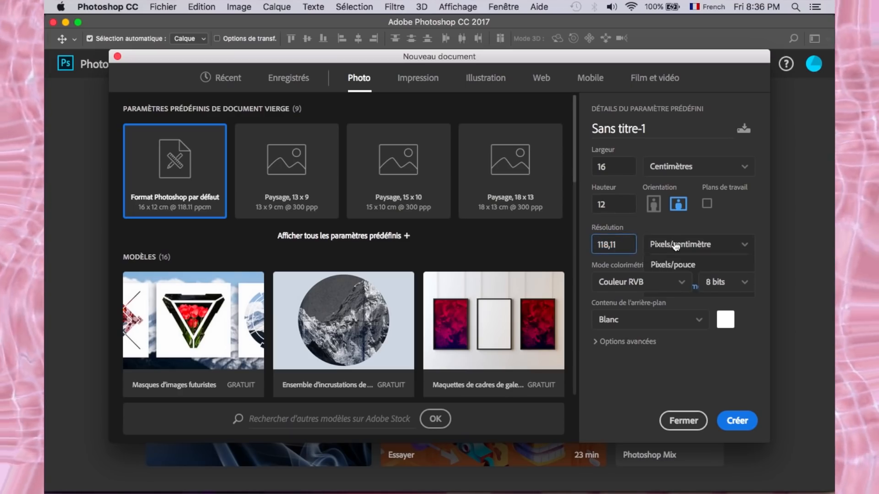
click(676, 266)
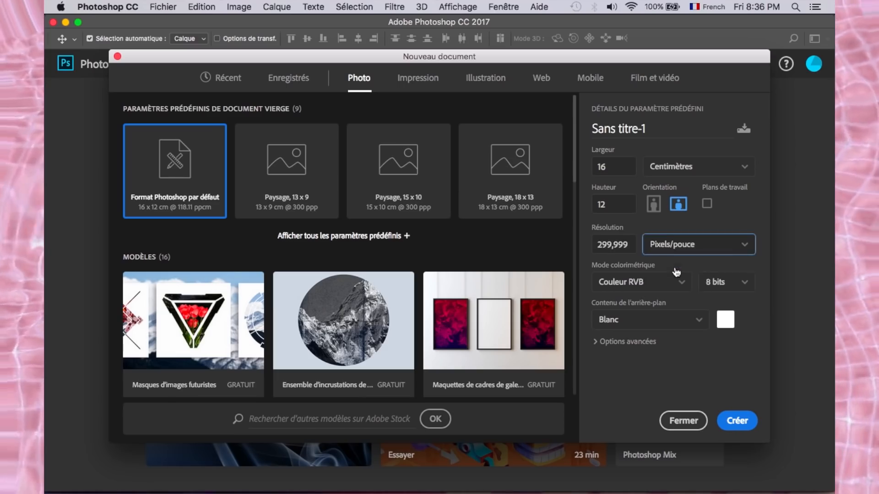
double_click(625, 243)
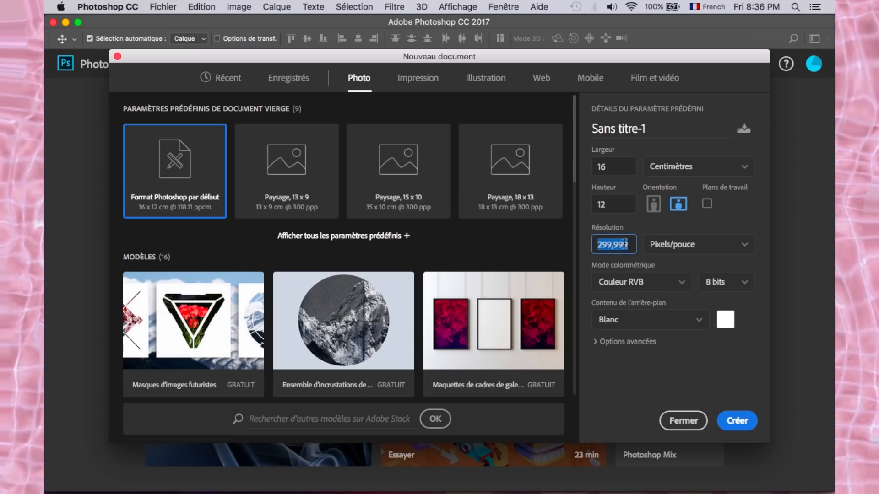
text(300)
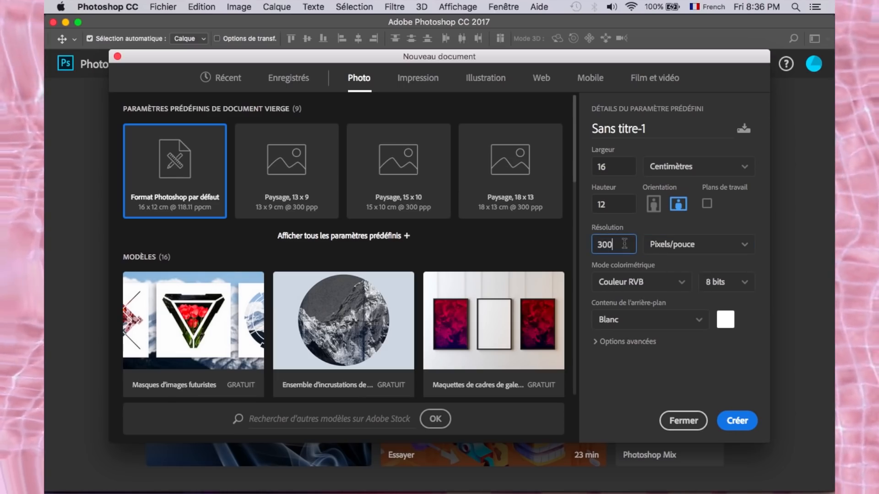
click(640, 283)
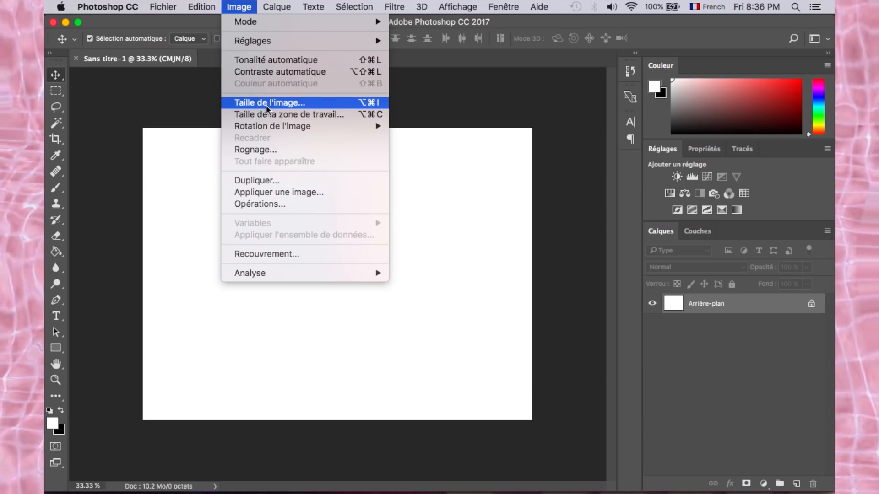
mouse_move(247, 22)
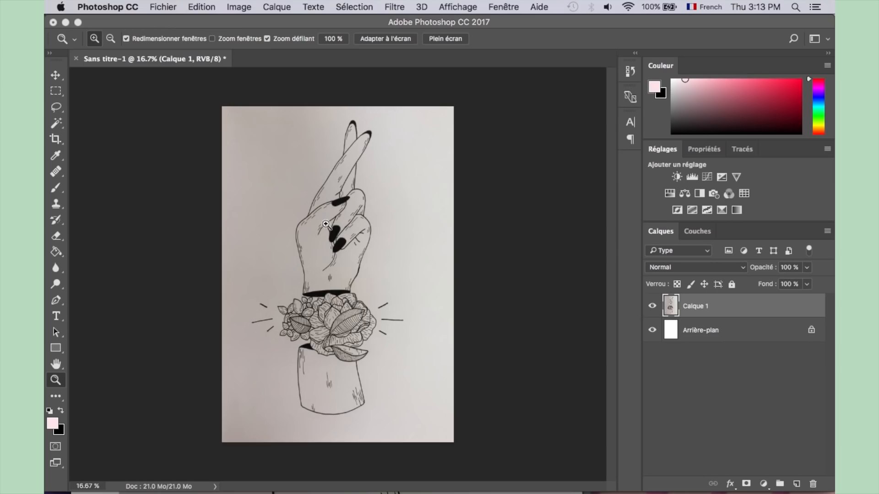
Step: Examine the linework and paper background of the photographed hand drawing up close, returning to the full view
click(325, 224)
click(283, 215)
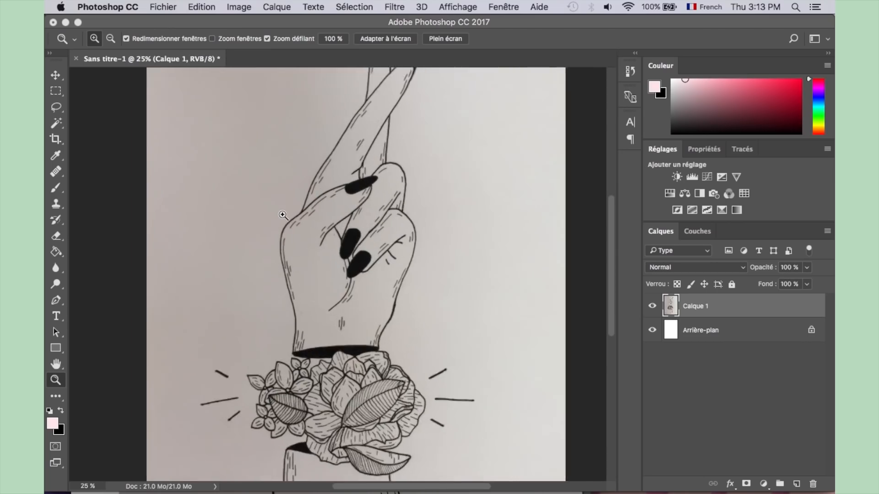
click(283, 216)
click(283, 215)
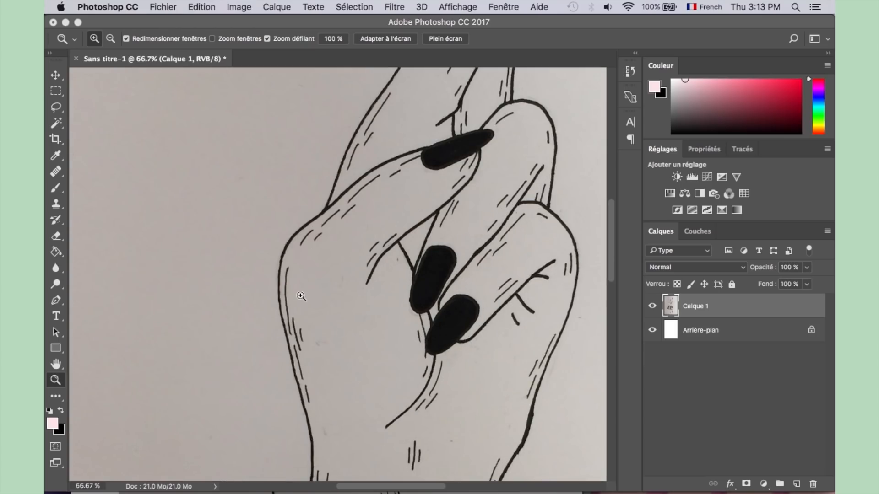
alt+click(301, 297)
alt+click(301, 296)
alt+click(301, 296)
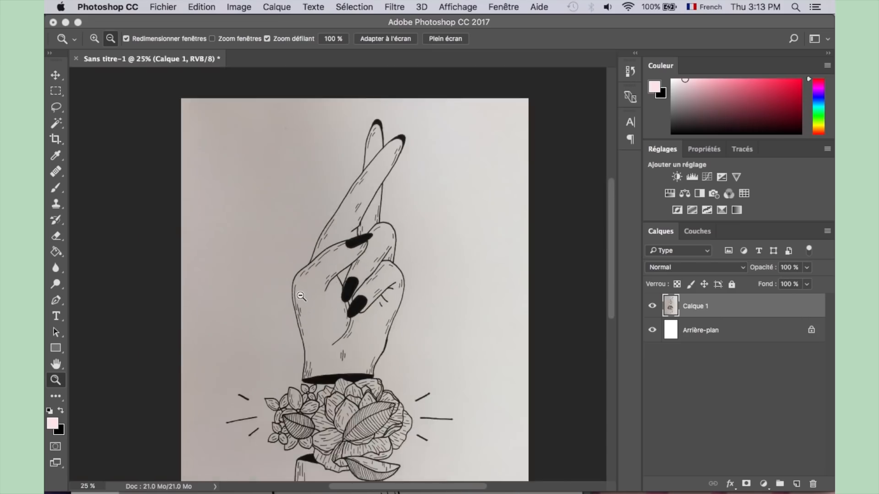
alt+click(300, 295)
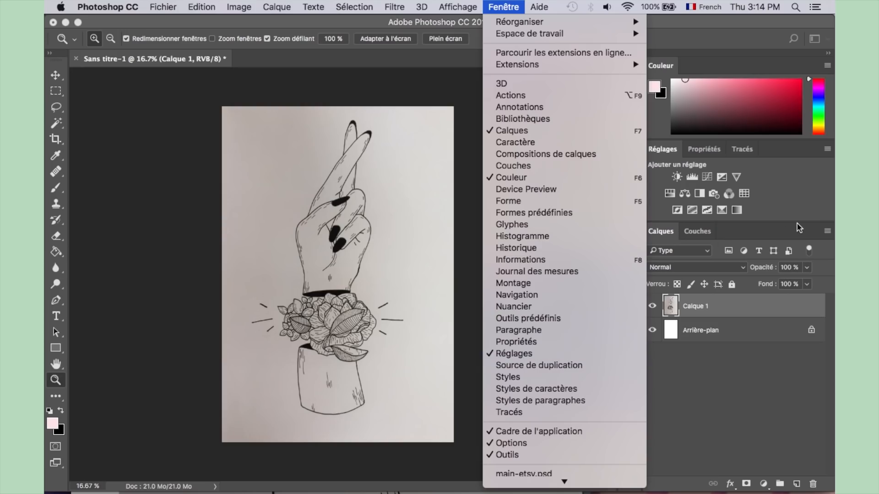
Step: Add a Luminosité/Contraste adjustment layer above the drawing with the contrast set to 55
click(799, 202)
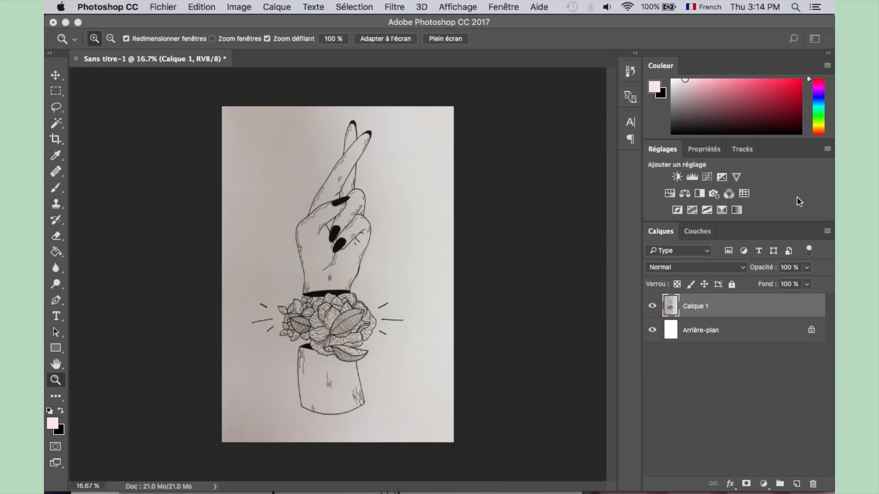
click(677, 177)
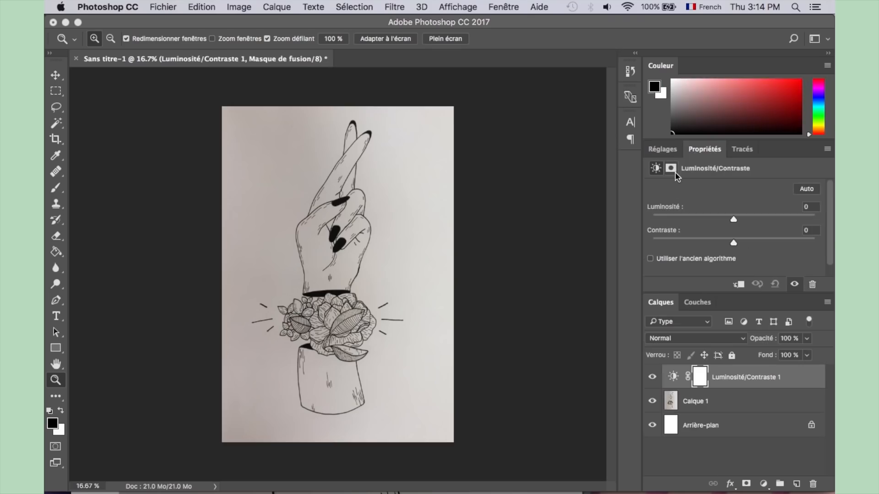
drag(659, 233, 692, 235)
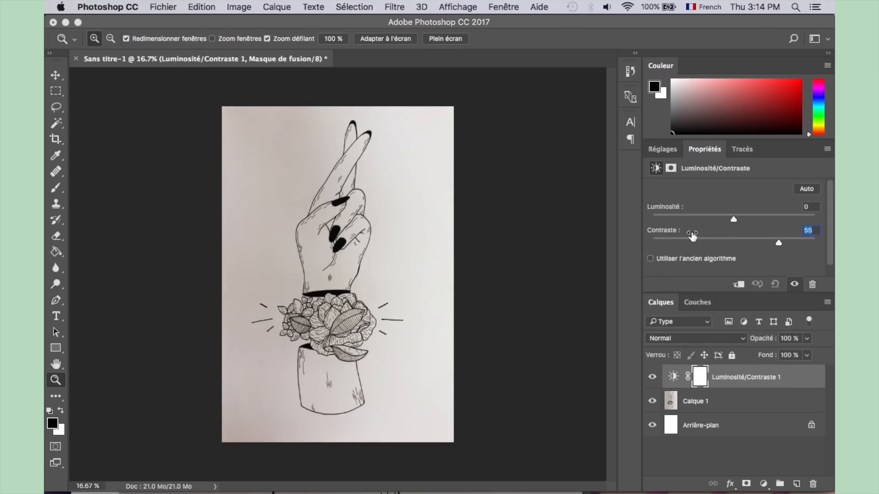
Step: Add a Niveaux adjustment layer, moving the midtone and white input levels down and the black level up to whiten the paper, and check the lines
click(665, 149)
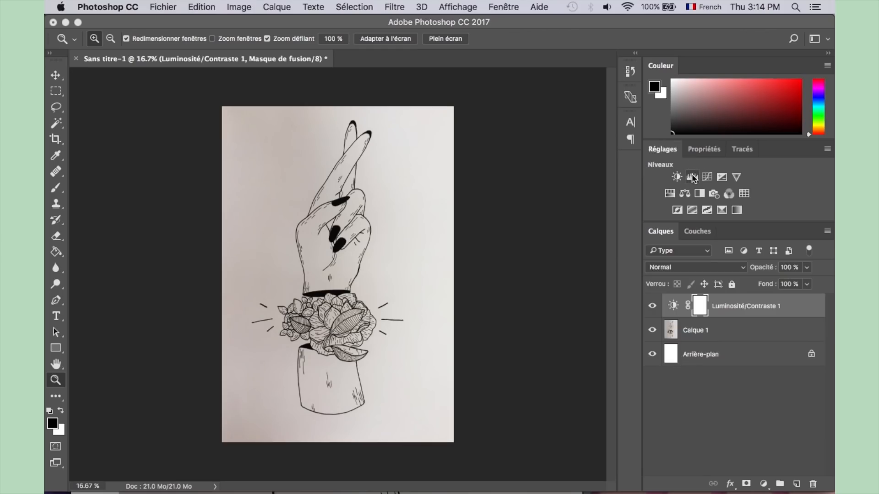
click(692, 177)
scroll(698, 249, down, 2)
drag(724, 230, 700, 230)
drag(782, 230, 771, 230)
drag(666, 230, 674, 234)
click(307, 250)
click(307, 250)
click(307, 250)
alt+click(368, 251)
alt+click(369, 251)
alt+click(369, 251)
Step: Add a Correction sélective adjustment layer and set the Noir amount of the Blancs to -40 %
click(664, 149)
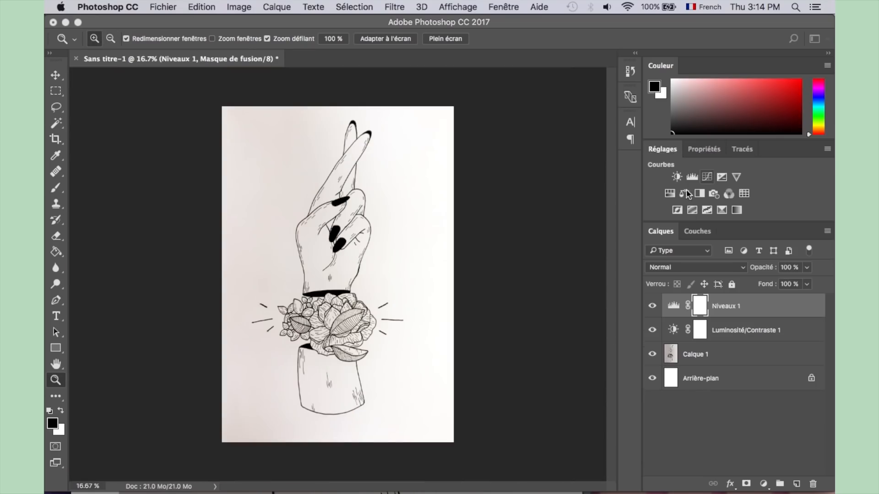
click(723, 212)
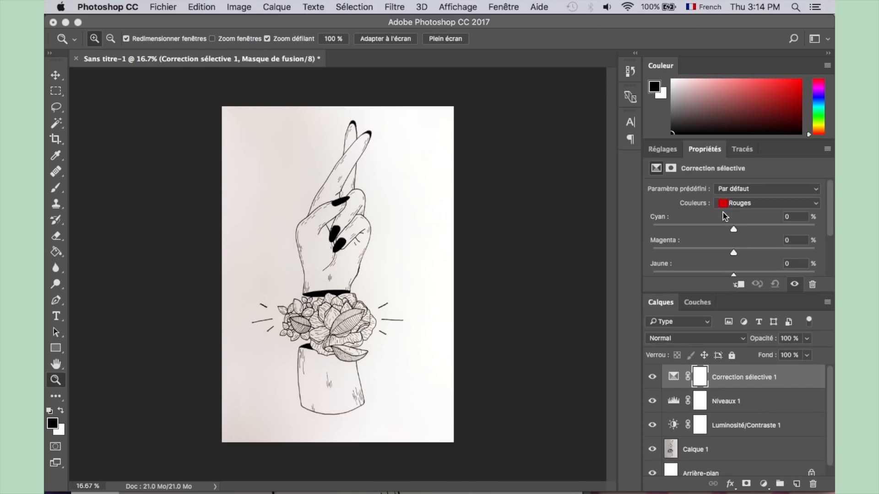
click(730, 203)
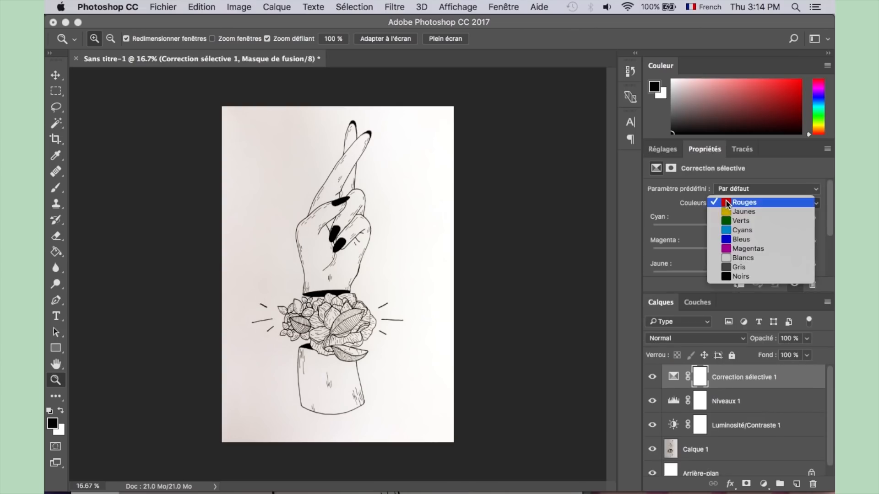
click(732, 258)
scroll(734, 256, down, 3)
drag(658, 222, 635, 226)
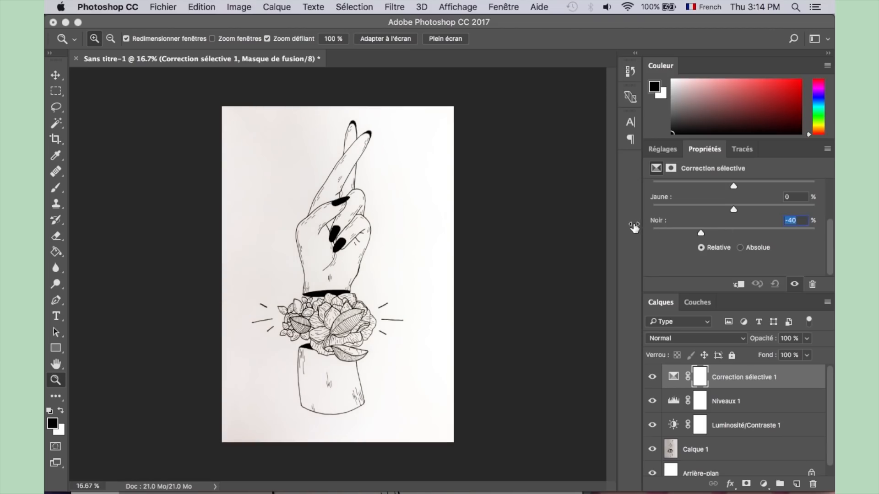
Step: Raise the Noir amount slightly for the Noirs in the Correction sélective adjustment
scroll(700, 229, up, 3)
click(731, 212)
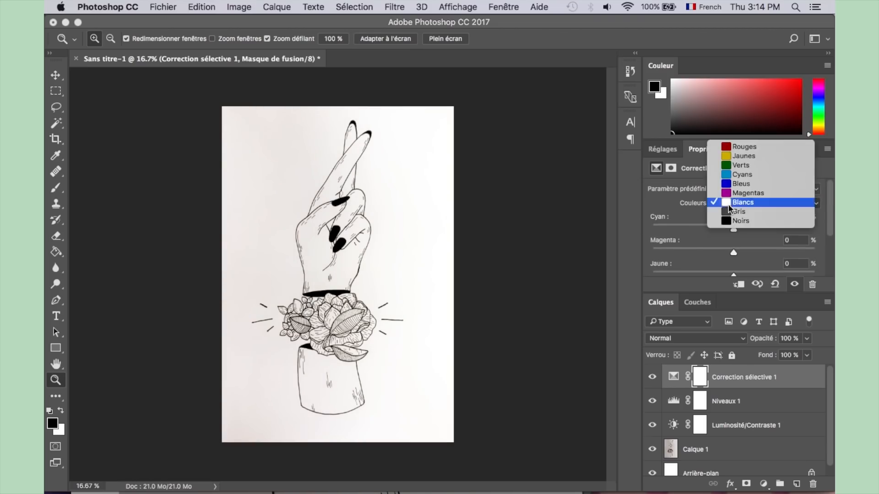
click(733, 224)
scroll(702, 245, down, 3)
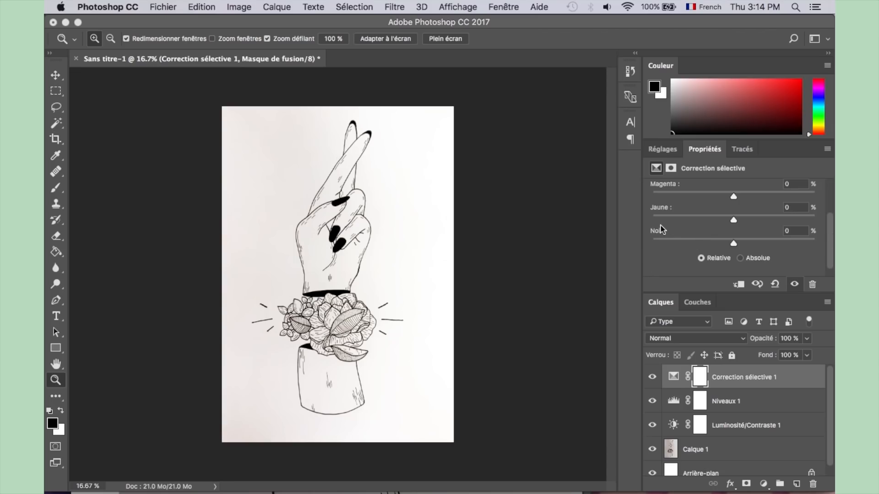
drag(658, 235, 662, 237)
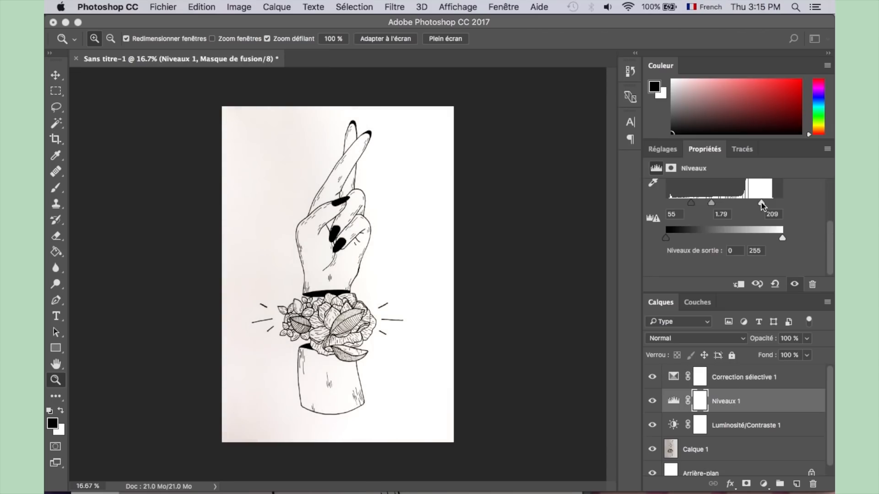
Step: Set the white input level of the Niveaux adjustment to 210
drag(761, 206, 762, 204)
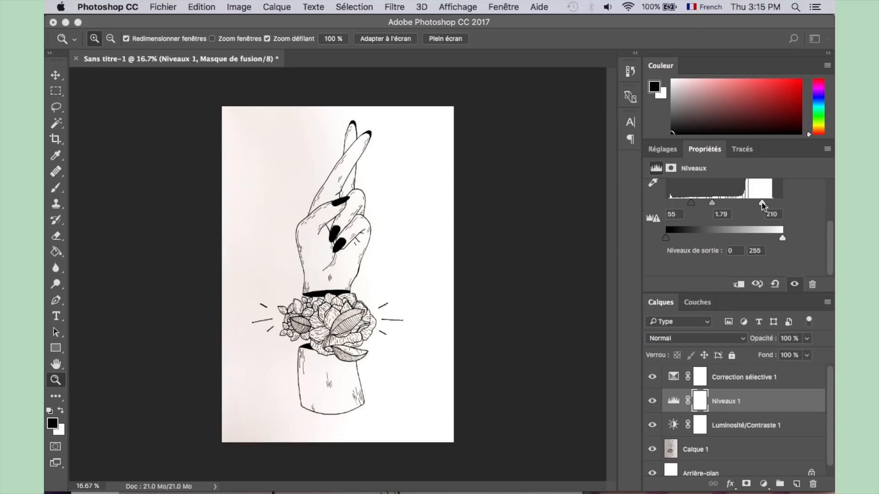
Step: Merge the three adjustment layers and the drawing layer Calque 1 into a single layer
click(724, 377)
scroll(724, 377, down, 1)
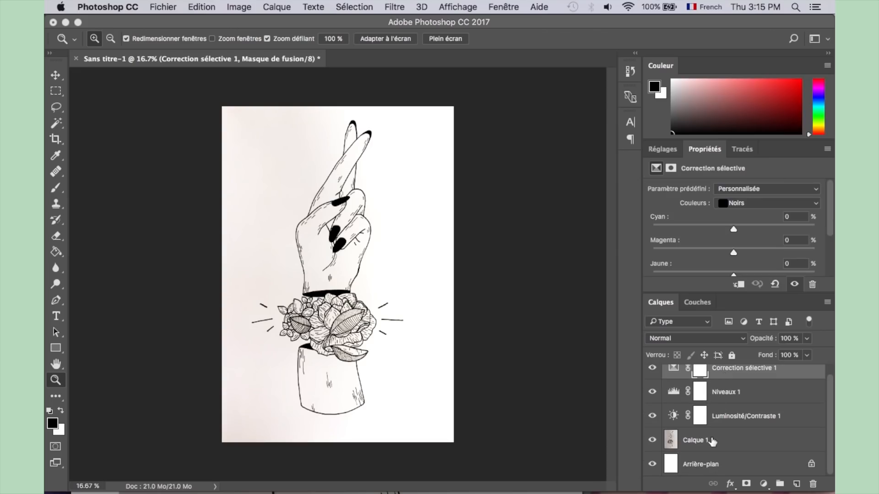
shift+click(709, 443)
key(super+e)
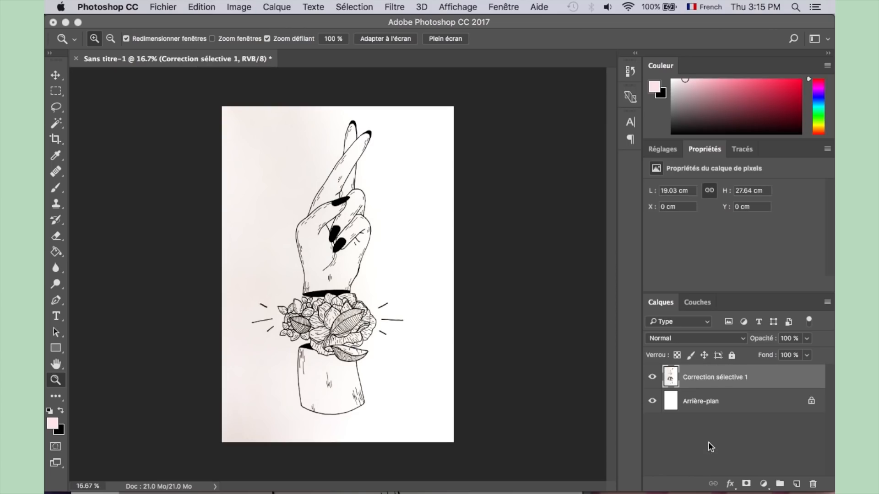
Step: Select the black lines of the drawing with Plage de couleurs, sampling an outline and using a tolerance of 162
click(348, 5)
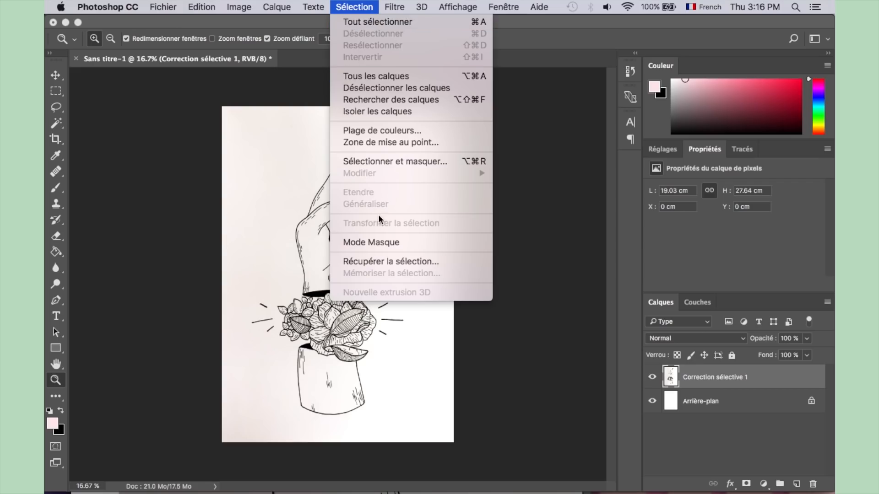
click(370, 131)
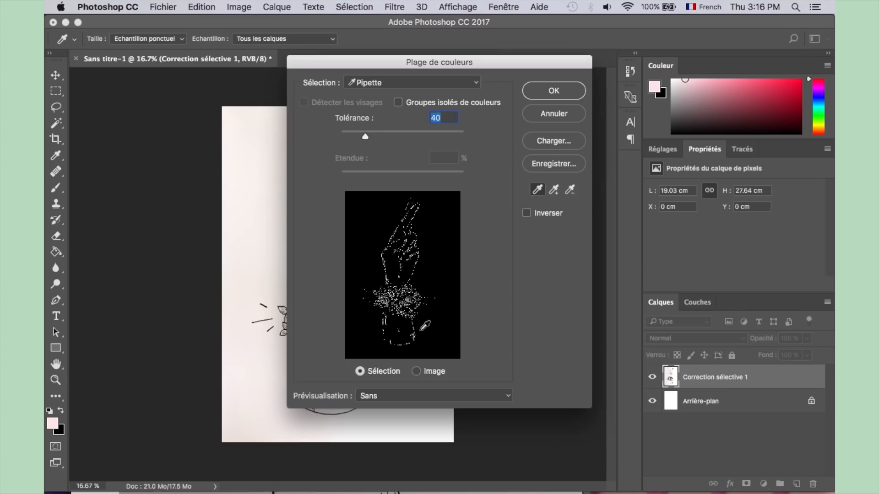
click(331, 414)
drag(368, 138, 442, 143)
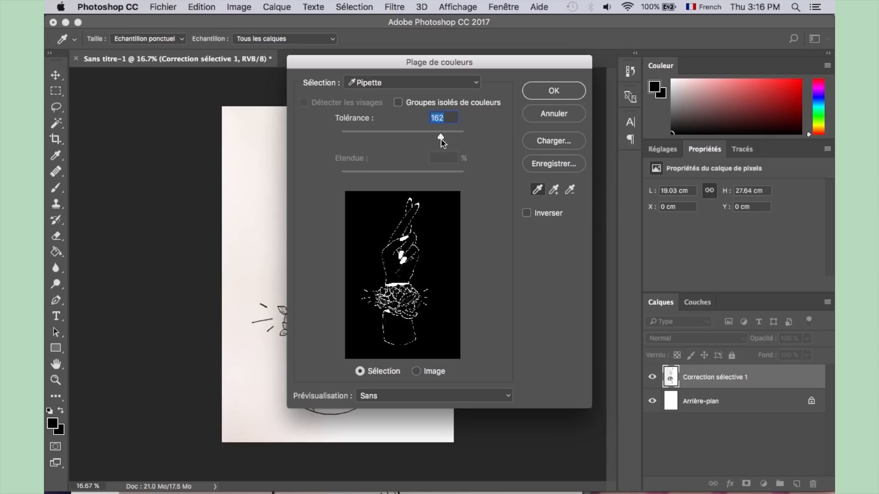
click(554, 90)
key(z)
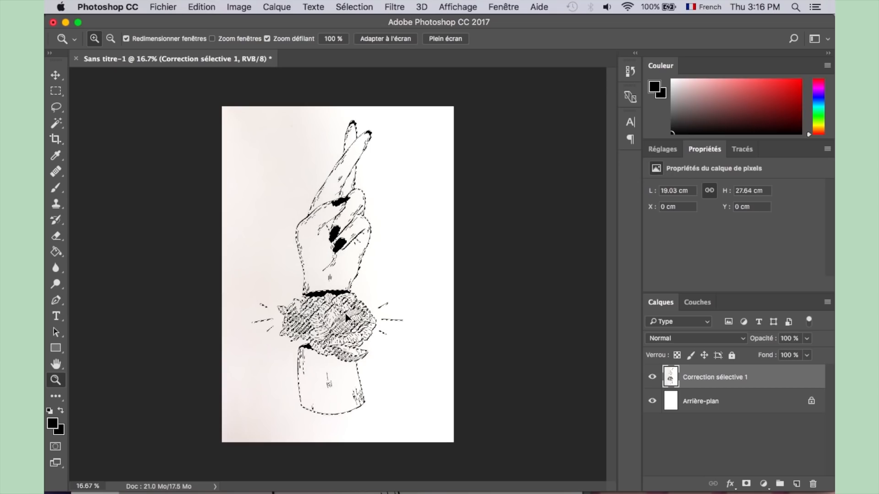
Step: Copy the selected lines to a new layer and hide the Correction sélective 1 and Arrière-plan layers to check the isolated line art
key(super+j)
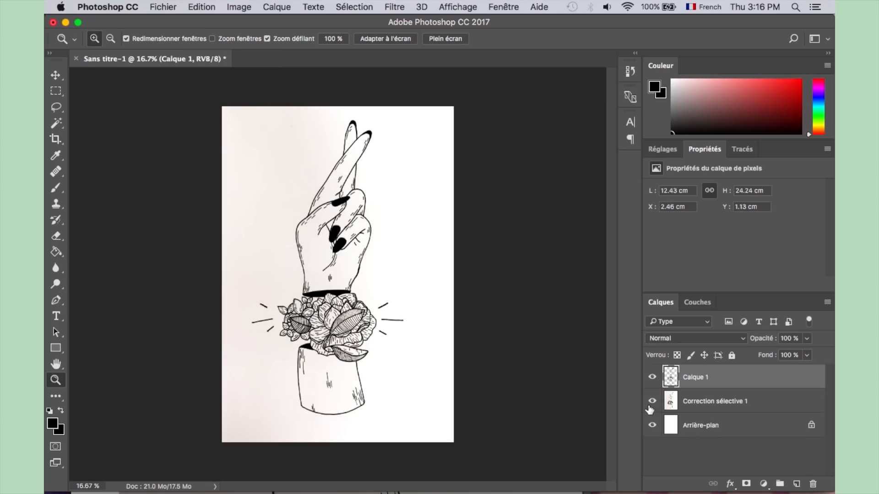
click(652, 401)
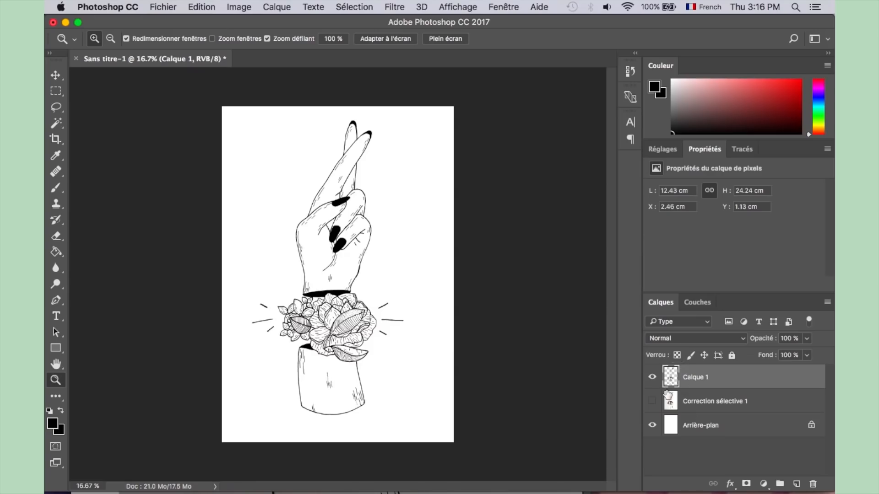
click(652, 425)
click(325, 281)
click(324, 281)
click(325, 281)
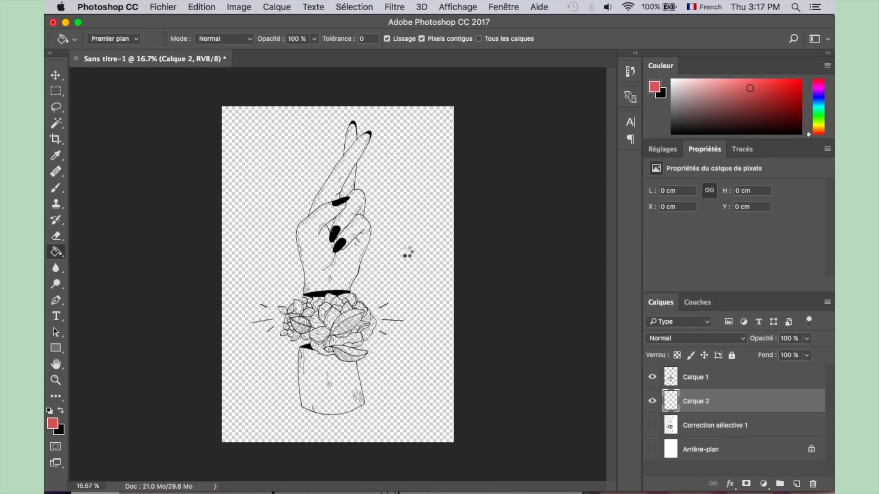
Step: Fill the area around the hand with red on Calque 2, beneath the line art, using the Paint Bucket
click(407, 253)
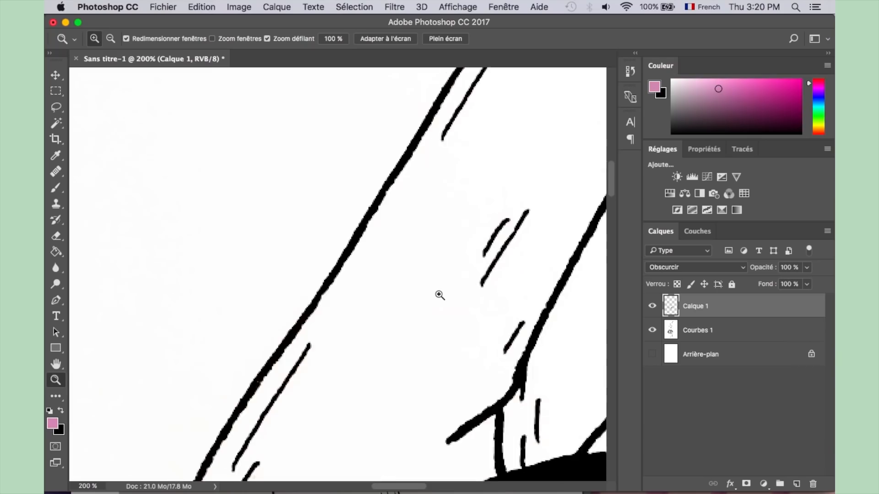
scroll(433, 310, up, 10)
scroll(434, 310, right, 8)
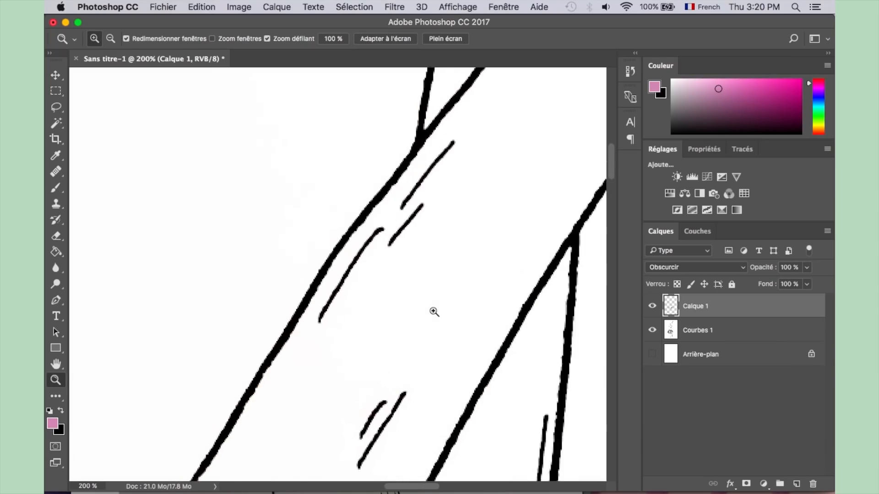
Step: Examine the edges of the drawing's black lines along the fingers at 200% for pixelation
scroll(434, 311, down, 3)
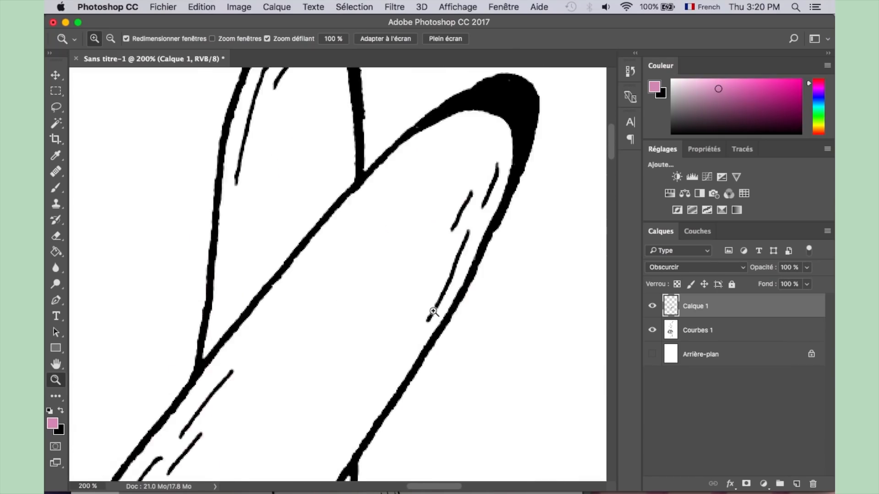
scroll(433, 312, left, 5)
scroll(433, 312, up, 5)
scroll(433, 312, right, 6)
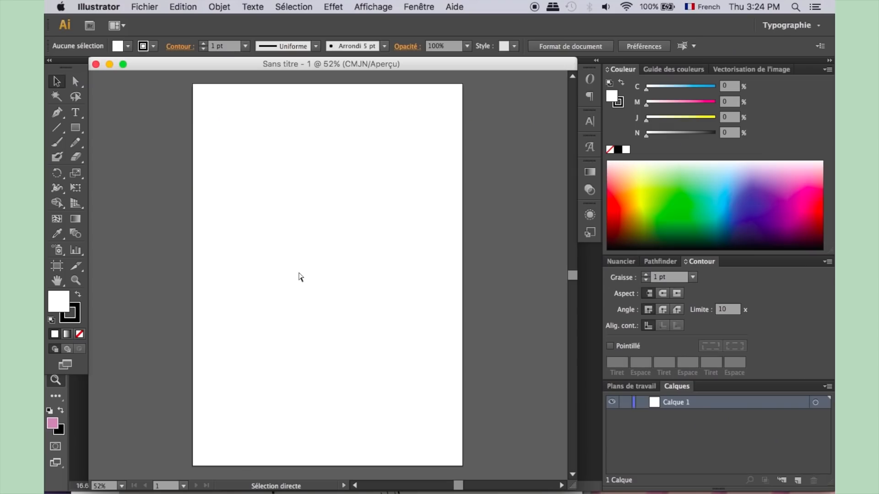
Step: In Illustrator, paste the hand drawing onto the blank artboard and vectorise it with the default preset, showing the tracing settings
key(super+v)
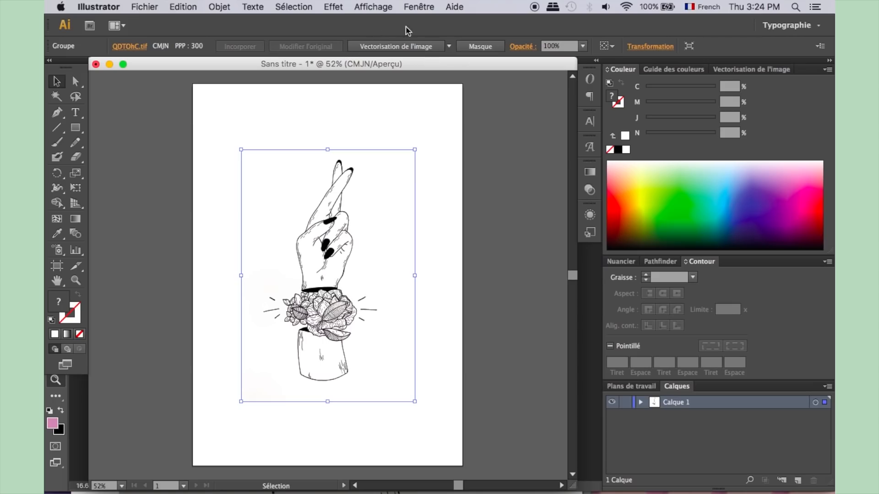
click(409, 47)
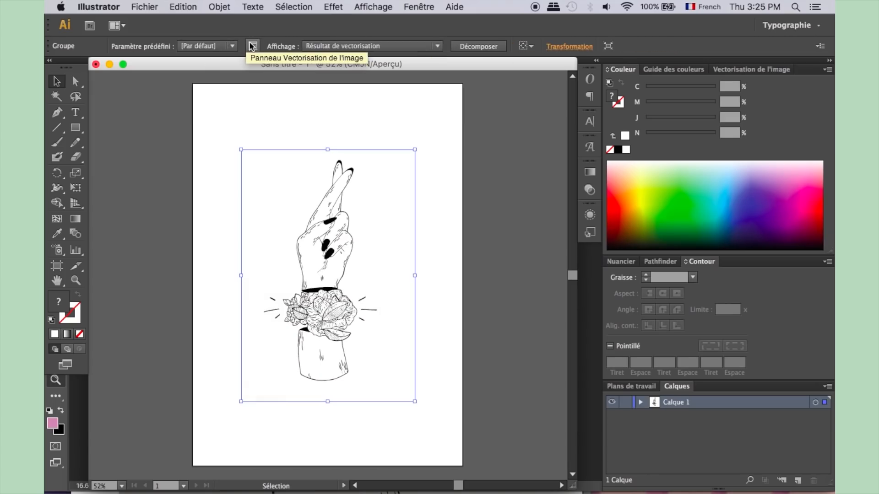
click(253, 46)
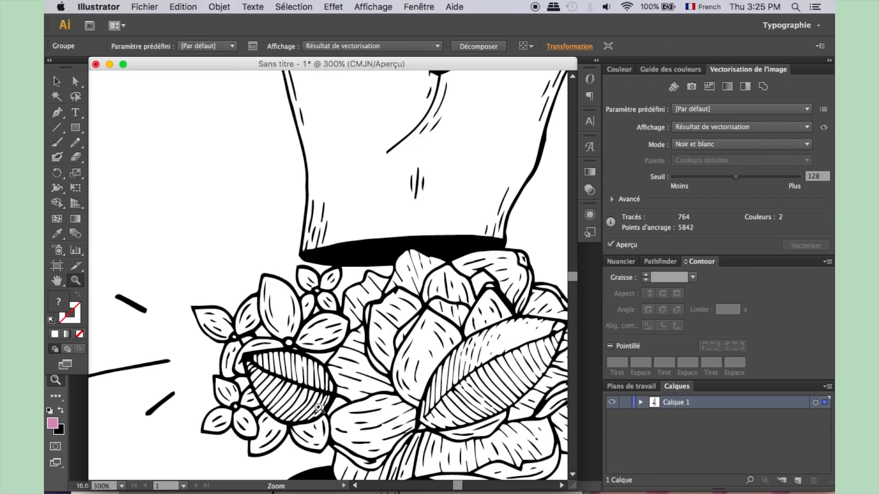
Step: Examine the vectorised hand's lines up to 6400%, then switch to Photoshop to compare them with the pixel version
scroll(318, 407, right, 4)
scroll(318, 407, up, 3)
scroll(318, 407, up, 4)
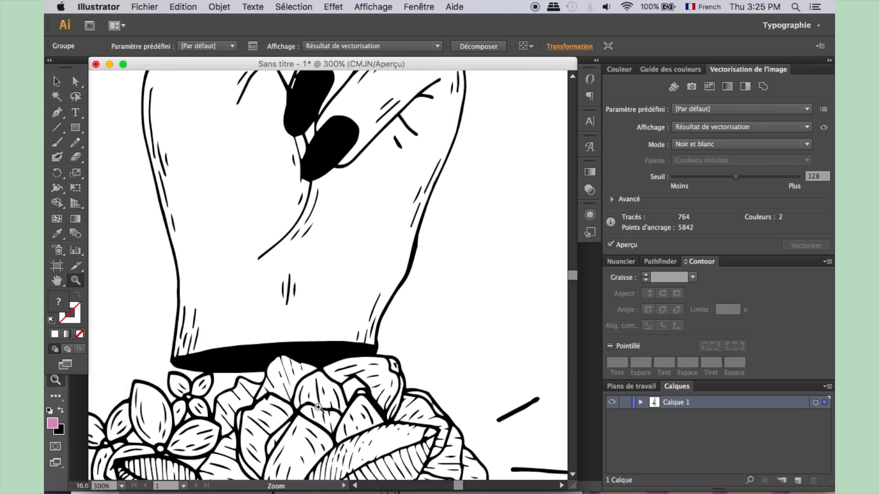
click(399, 269)
click(328, 269)
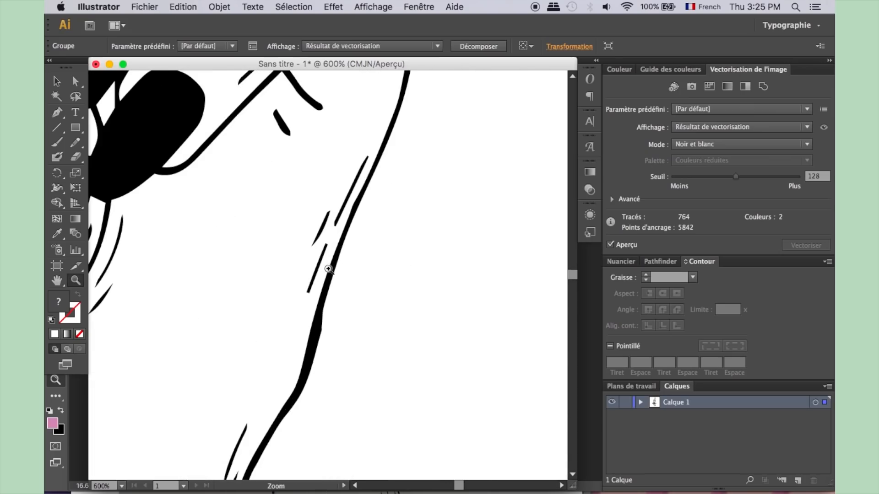
click(350, 252)
click(351, 251)
click(266, 245)
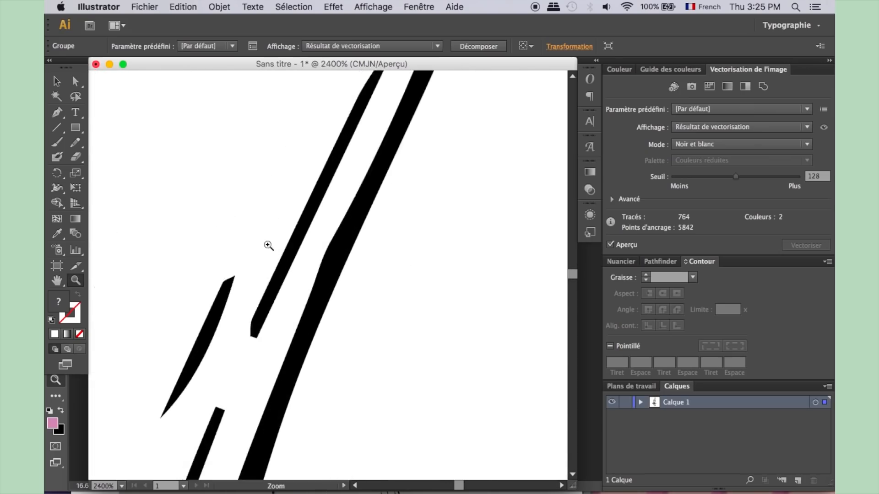
click(266, 246)
click(440, 298)
click(404, 288)
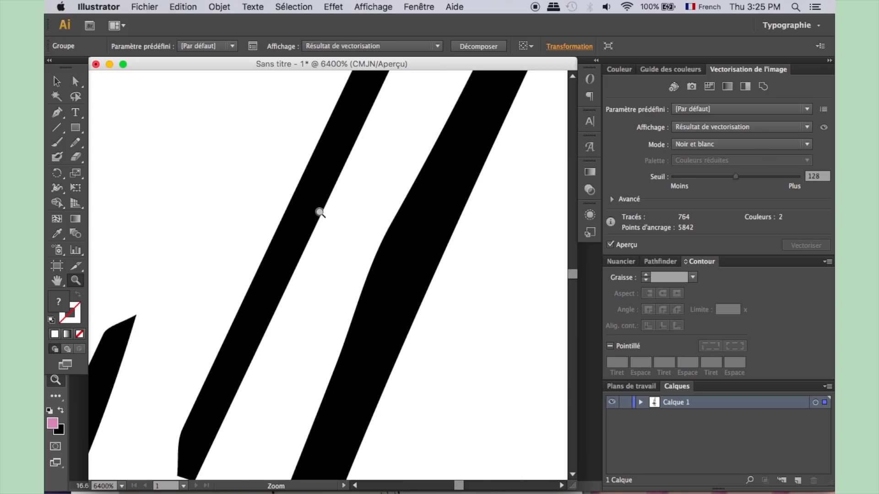
drag(322, 212, 466, 298)
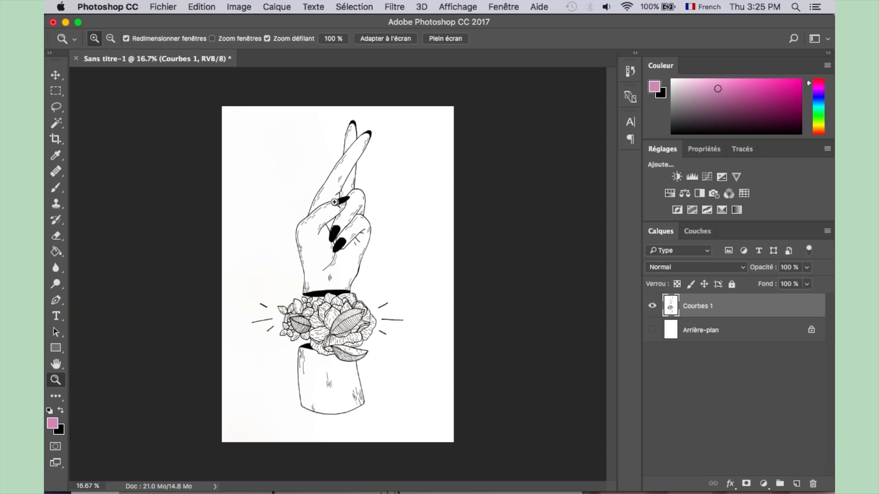
click(331, 202)
drag(332, 201, 332, 202)
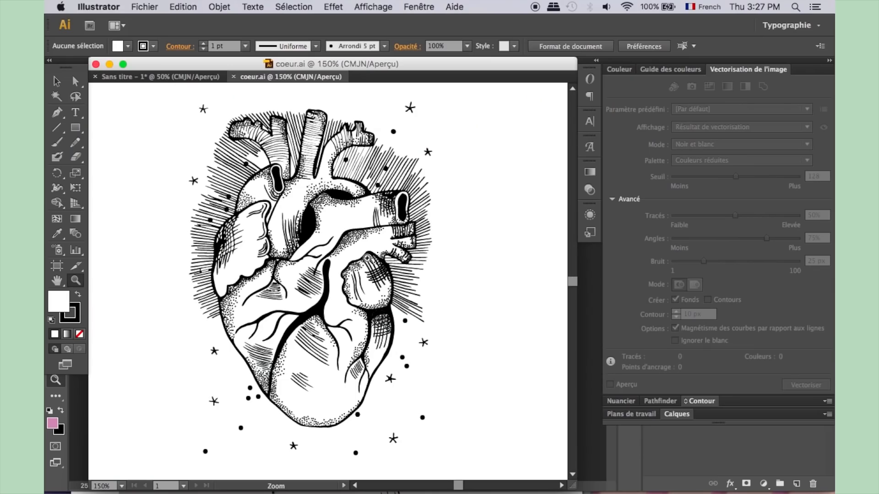
Step: In Illustrator, examine the dots and hatching of the heart drawing coeur.ai up close, up to 3200%
scroll(368, 258, left, 1)
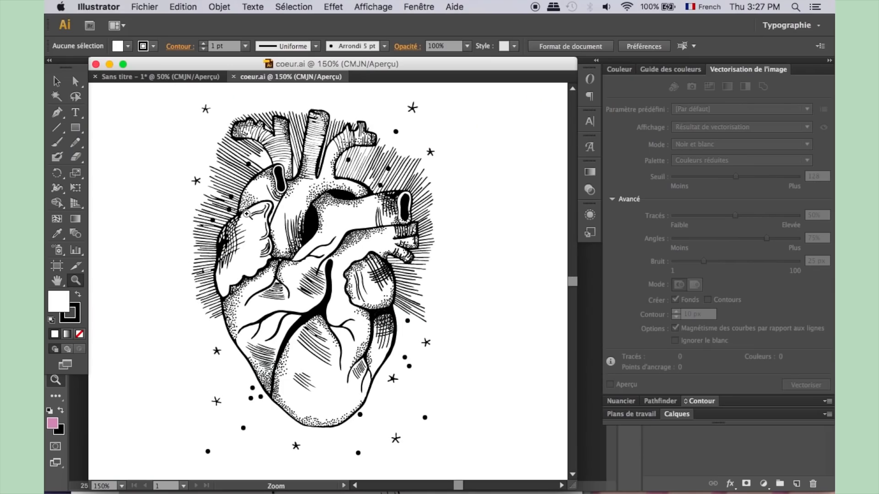
click(300, 236)
click(293, 244)
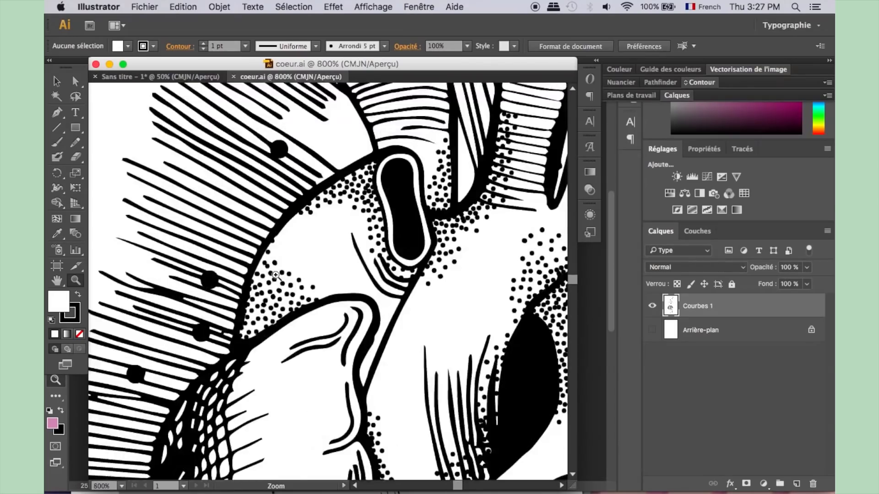
click(277, 276)
click(277, 276)
click(391, 305)
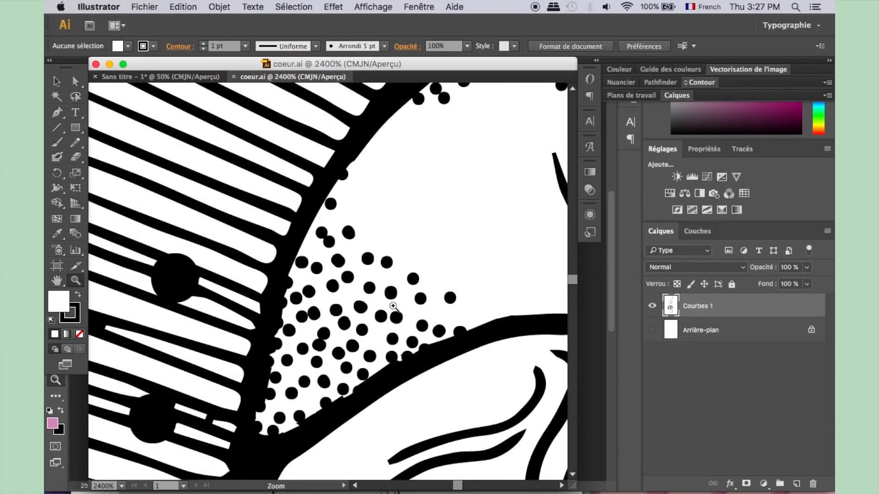
click(280, 307)
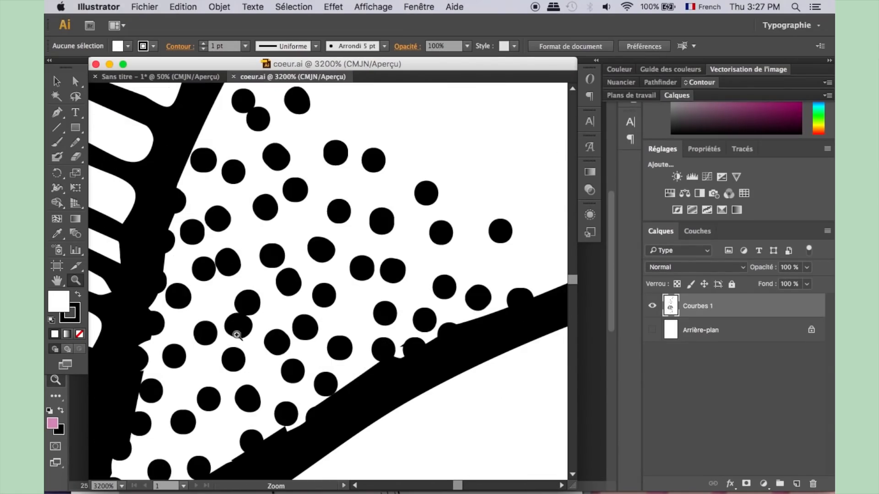
alt+click(275, 291)
alt+click(274, 291)
alt+click(274, 291)
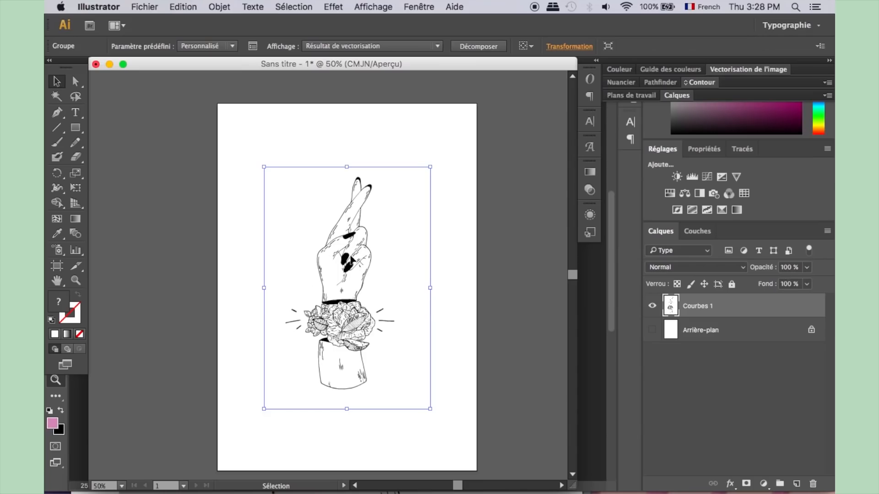
Step: Expand the vectorised hand drawing into editable paths and directly select the white background shape around the hand
click(478, 47)
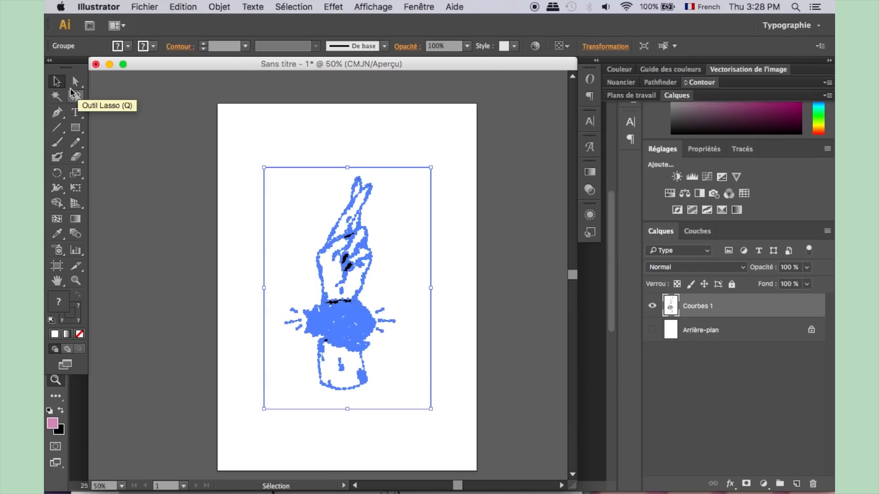
click(77, 83)
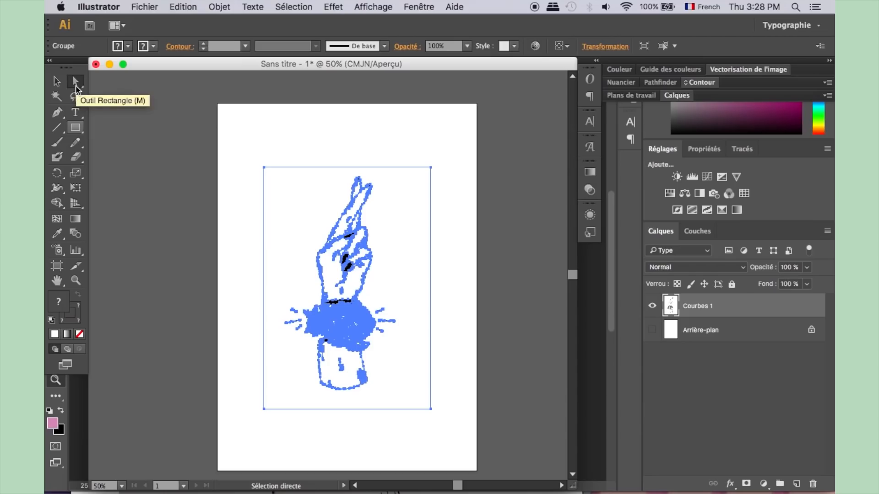
click(306, 223)
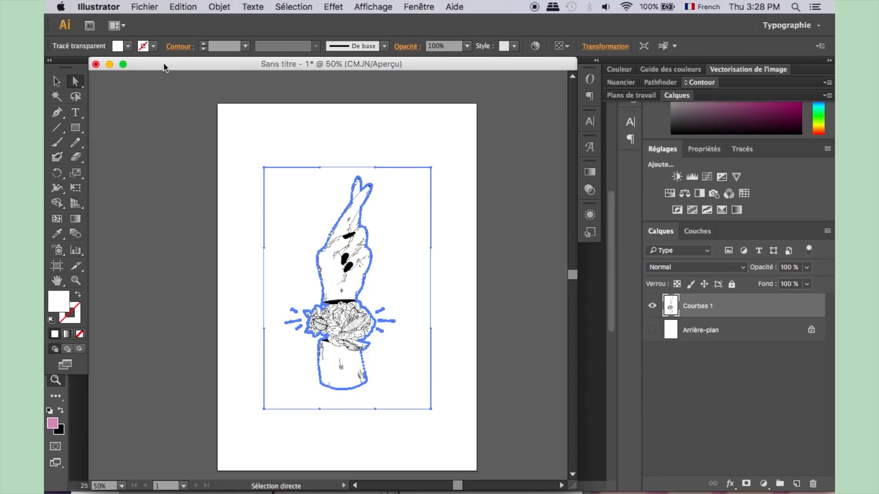
Step: Try a red fill on the background shape around the hand and undo it
click(128, 46)
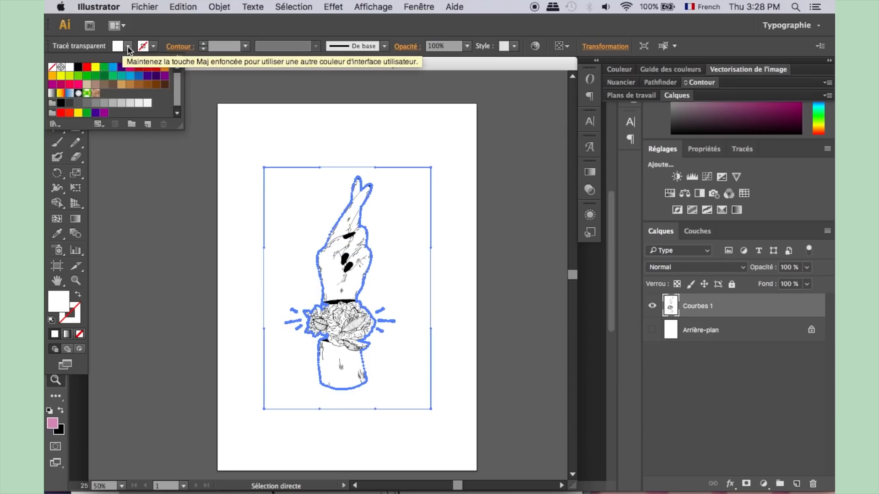
click(88, 70)
key(Escape)
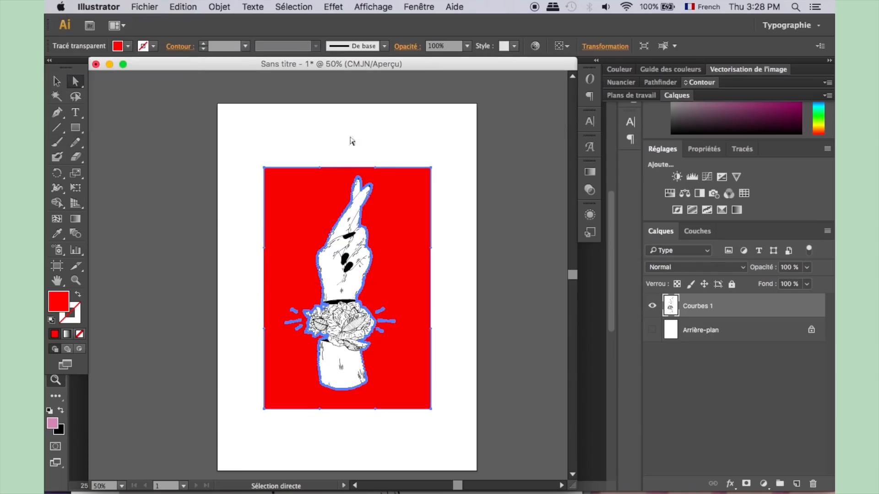
click(351, 141)
key(cmd+z)
Step: Fill the upper part of the rear crossed finger with orange-red, matching its lower part
click(358, 194)
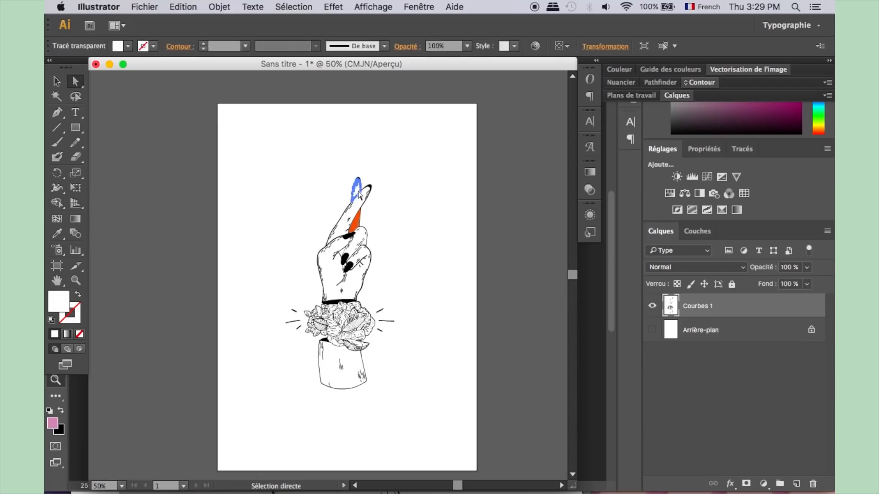
click(128, 46)
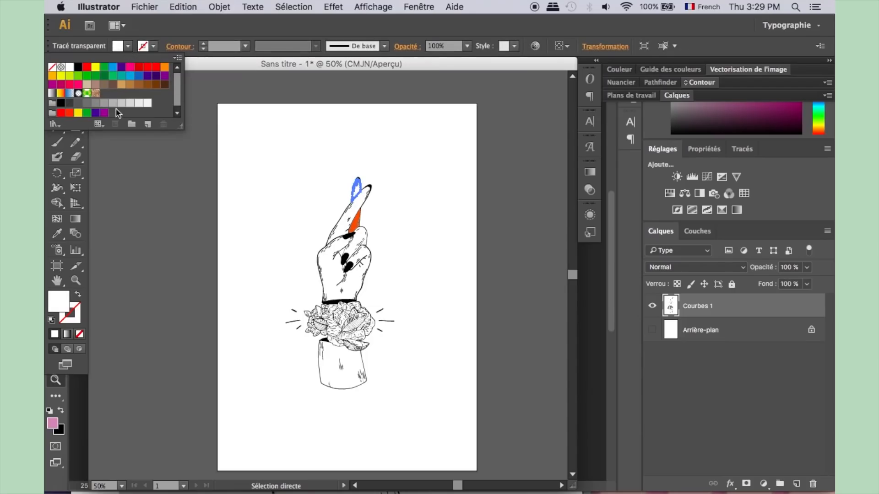
click(68, 115)
key(Escape)
click(378, 187)
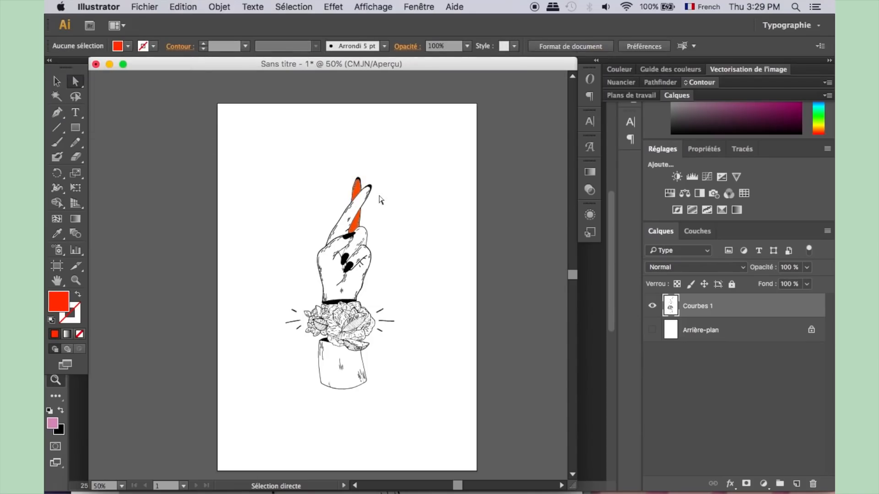
key(z)
click(369, 233)
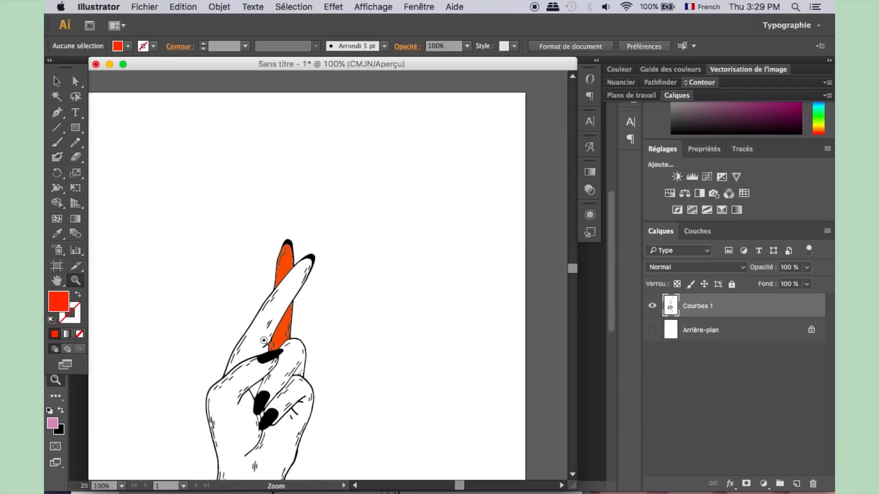
click(81, 82)
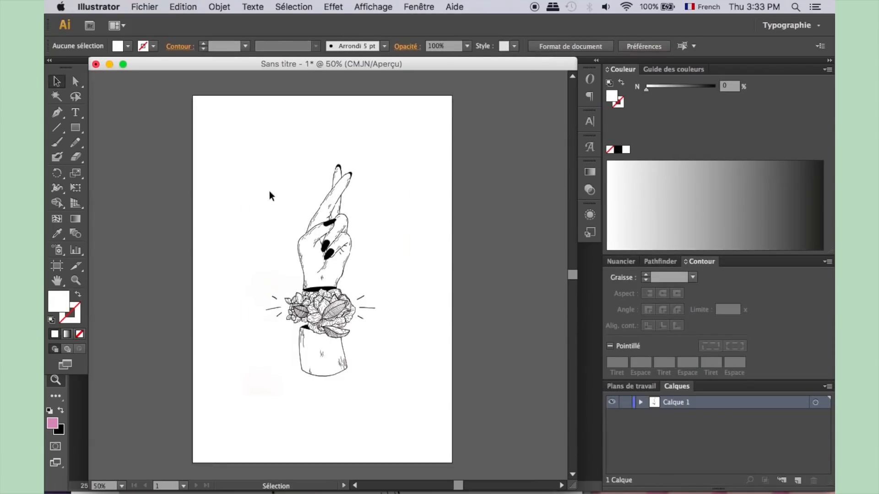
Step: Set the pasted hand drawing's opacity to 50% and lock its layer Calque 1
click(320, 270)
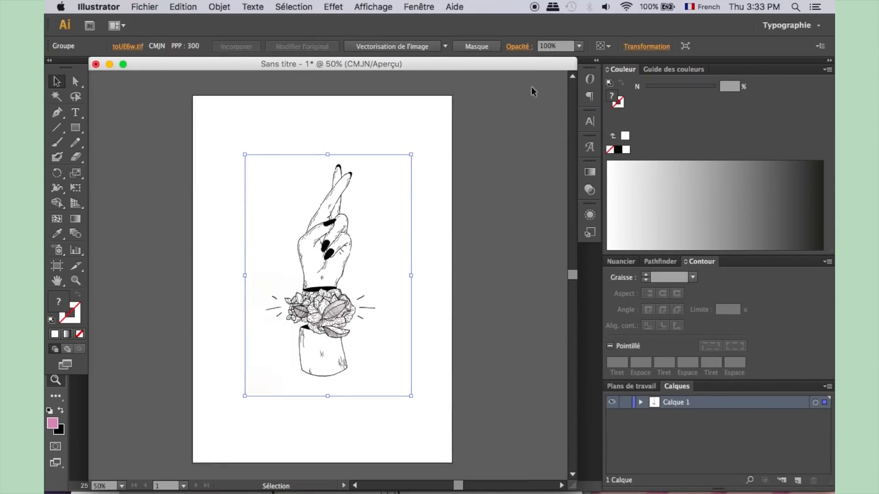
click(579, 46)
click(593, 128)
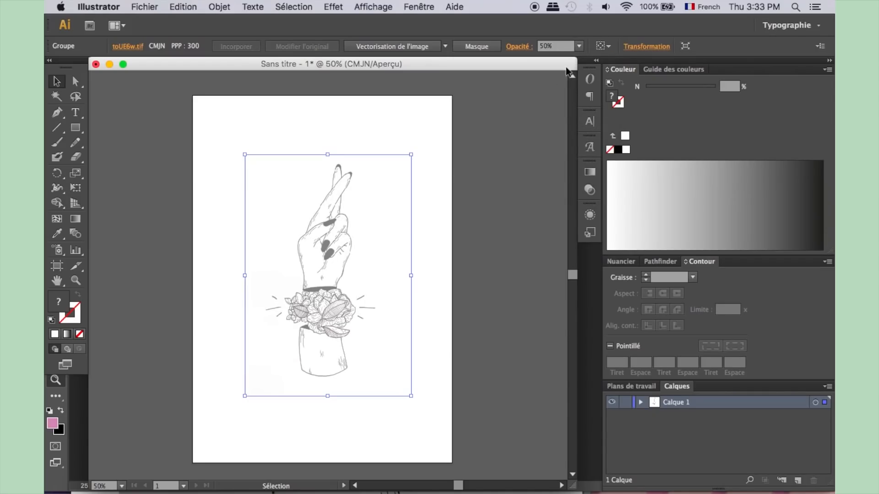
click(626, 402)
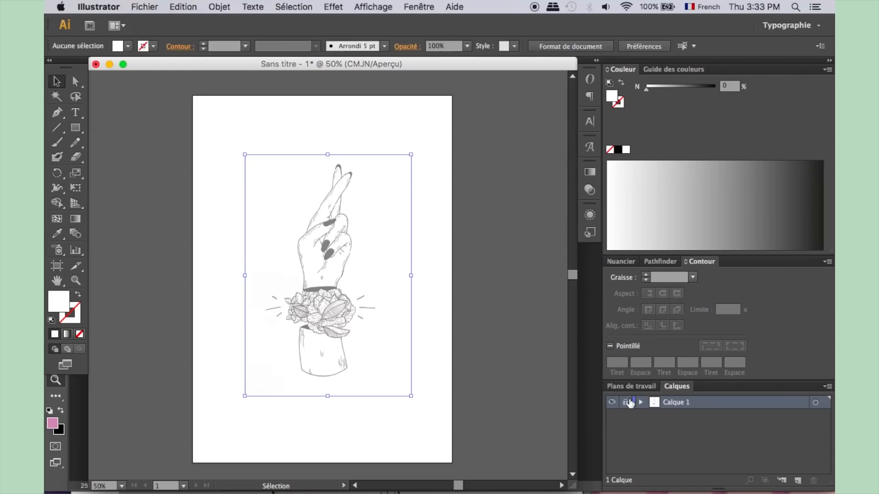
Step: Add a new layer above the locked hand drawing
click(797, 480)
key(z)
click(314, 278)
click(314, 279)
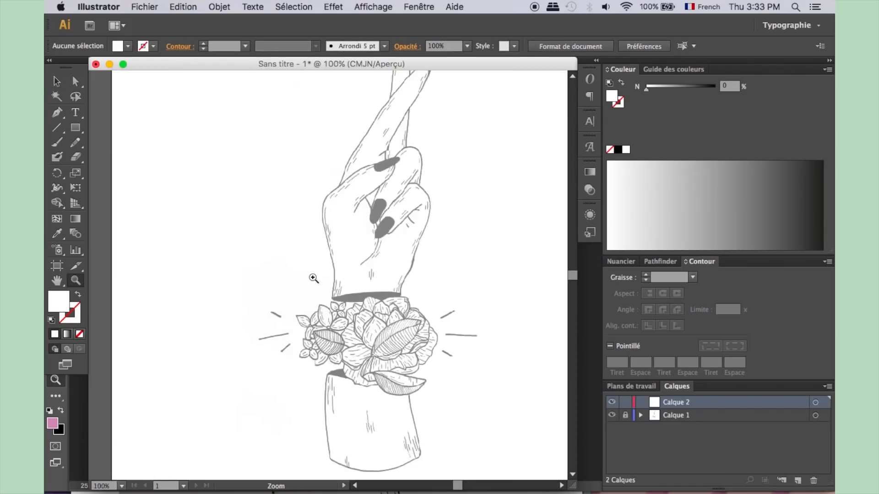
click(313, 278)
click(358, 206)
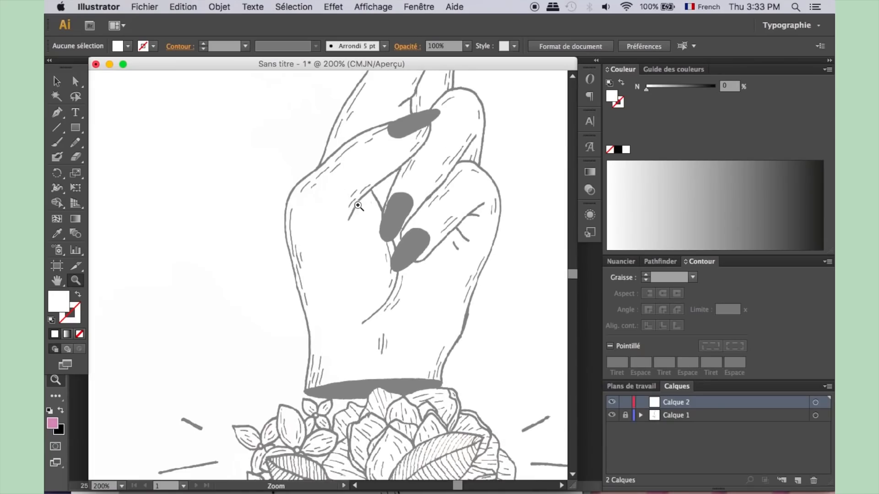
click(358, 206)
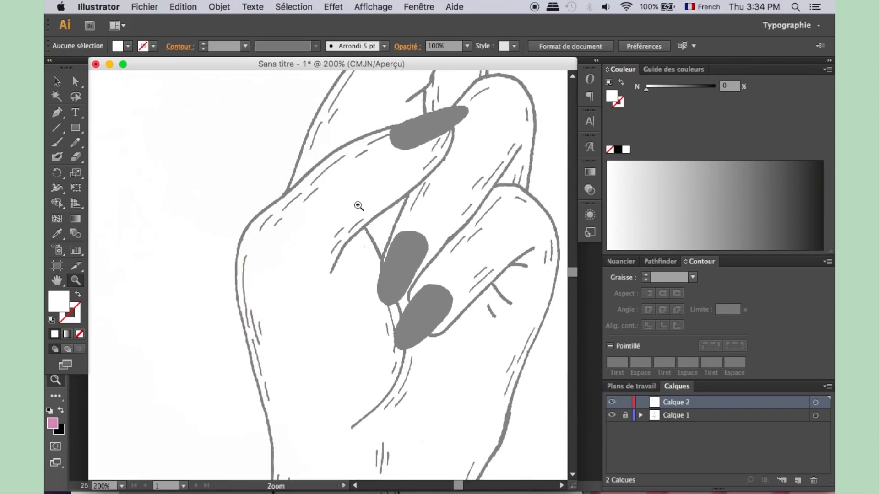
alt+click(358, 206)
scroll(358, 206, down, 3)
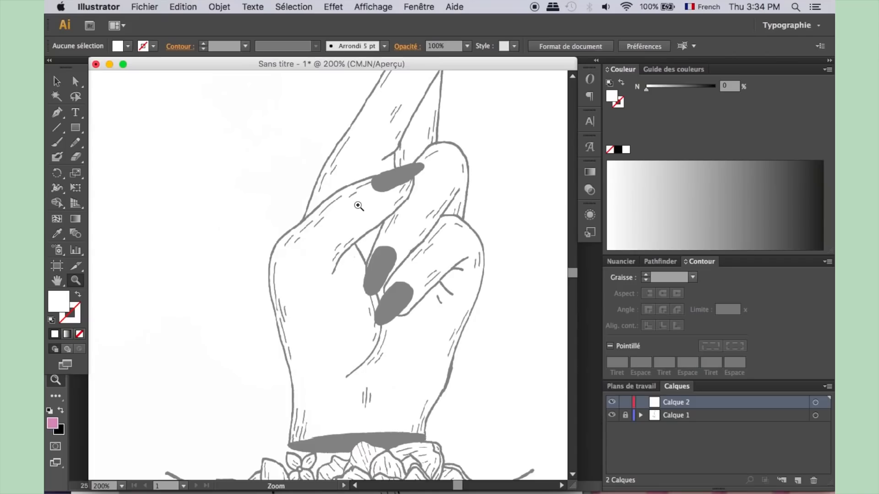
Step: Trace the hand's outer edge from the wrist up to the base of the thumb with the Pen tool, curving the path along the drawing
click(58, 113)
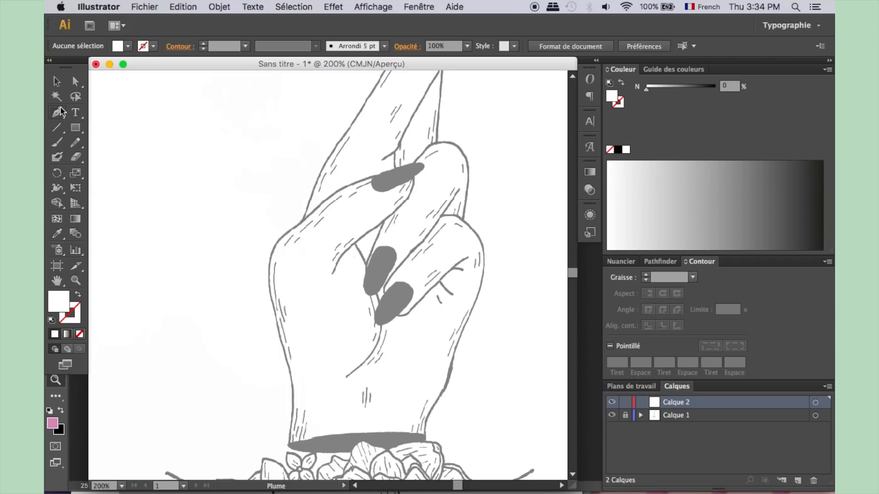
click(289, 445)
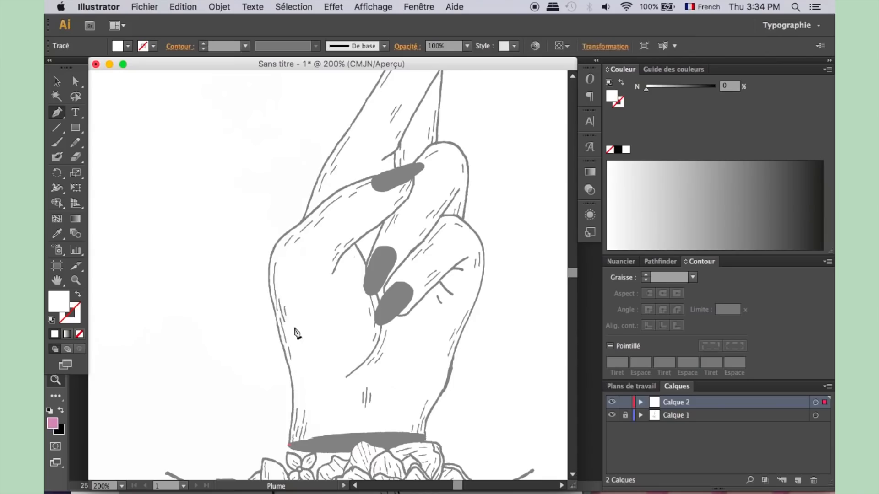
click(286, 233)
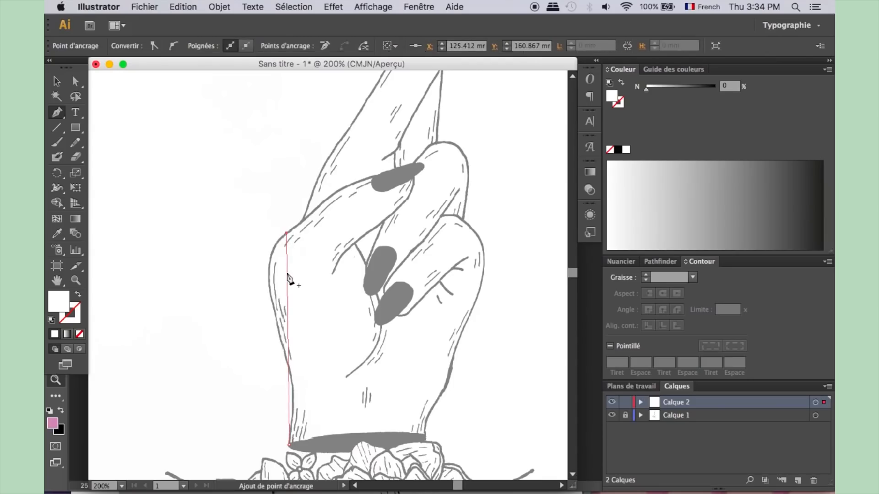
key(a)
mouse_move(287, 278)
mouse_down()
mouse_move(268, 273)
mouse_move(270, 294)
mouse_move(272, 243)
mouse_up()
key(p)
click(275, 353)
drag(274, 353, 288, 364)
drag(266, 285, 264, 295)
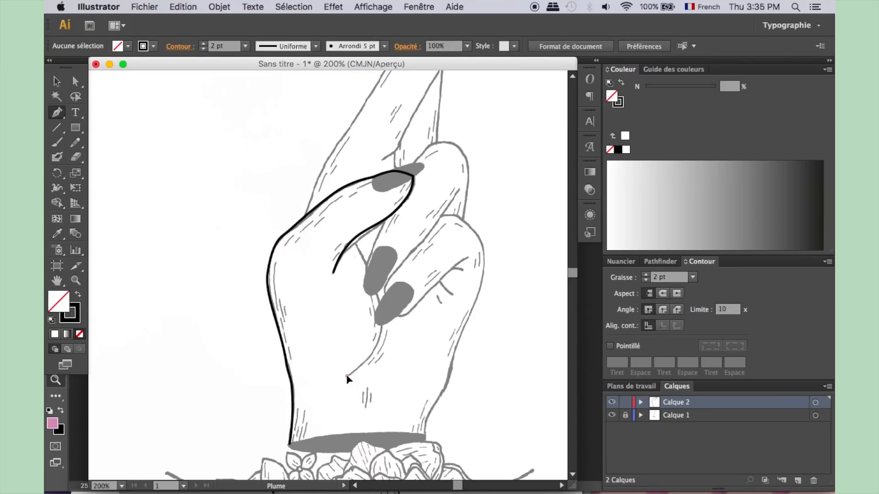
Step: Trace the palm crease up to the thumb's inner edge, adjust its curve to follow the drawing, and toggle the visibility of layer Calque 1
click(347, 376)
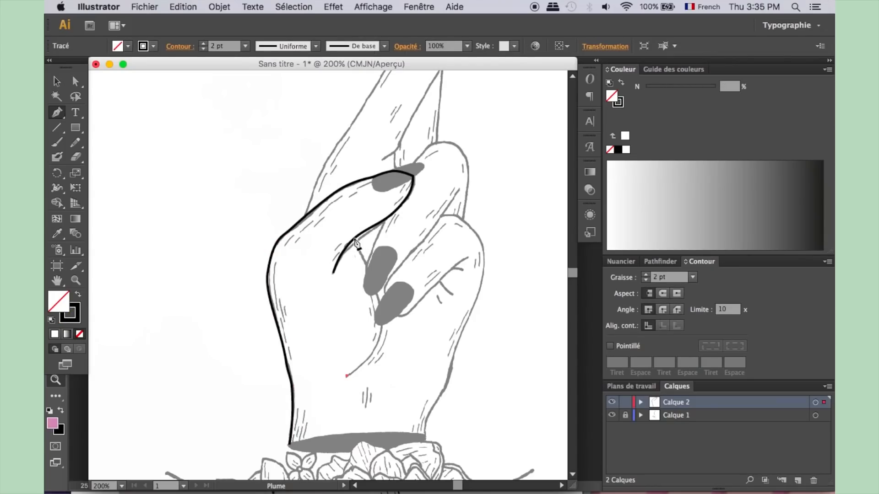
click(355, 241)
key(super)
drag(351, 308, 378, 263)
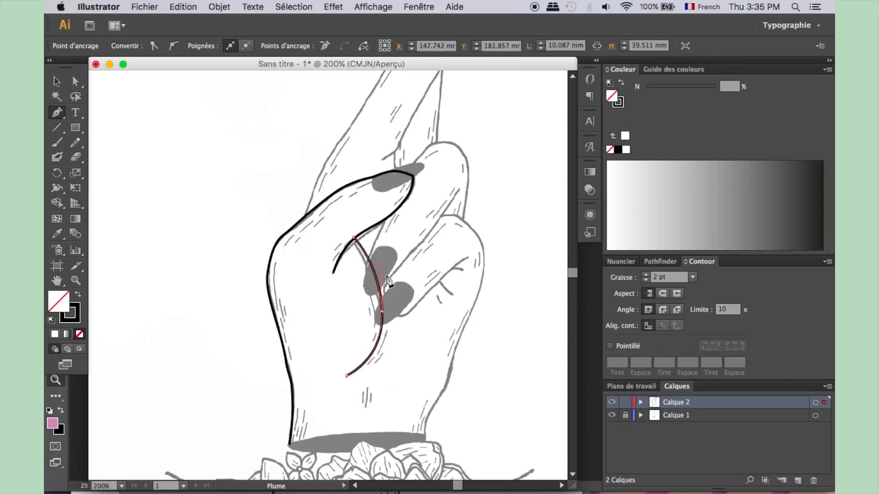
click(369, 265)
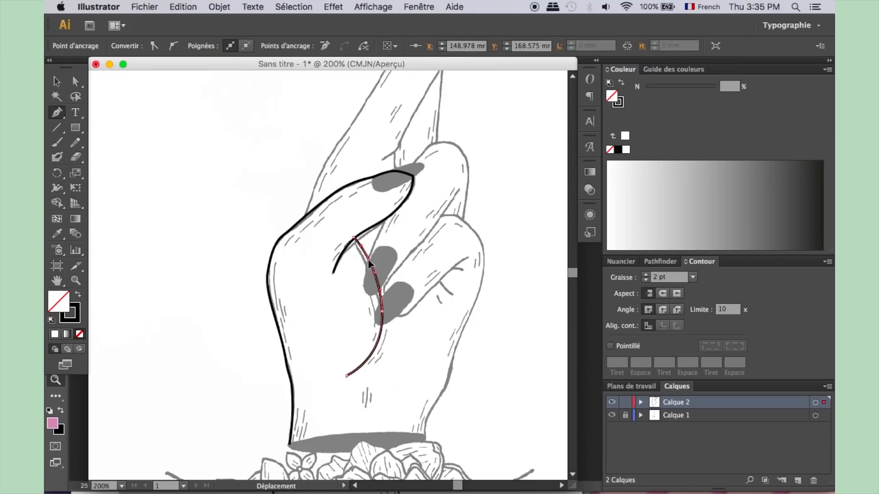
drag(366, 262, 366, 262)
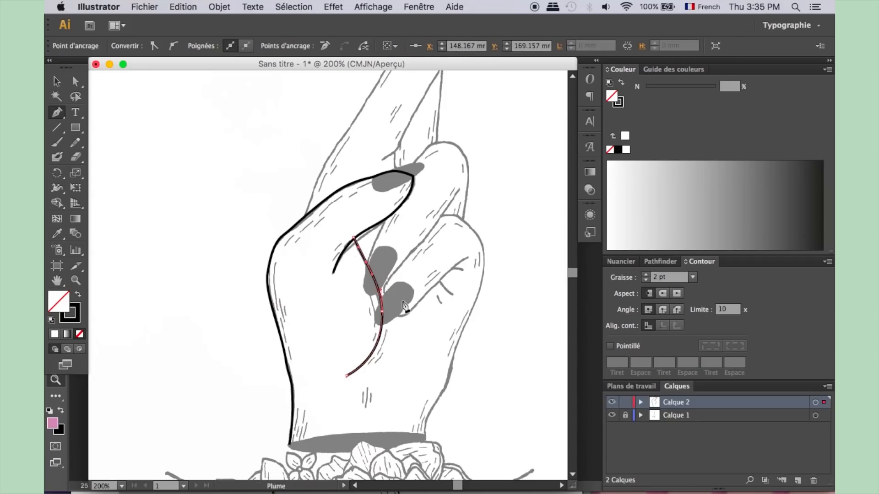
super+click(398, 353)
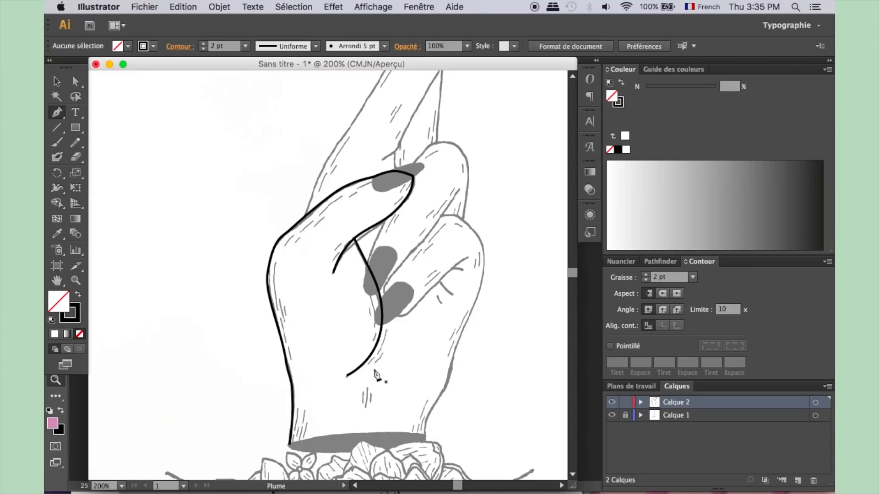
key(z)
click(611, 415)
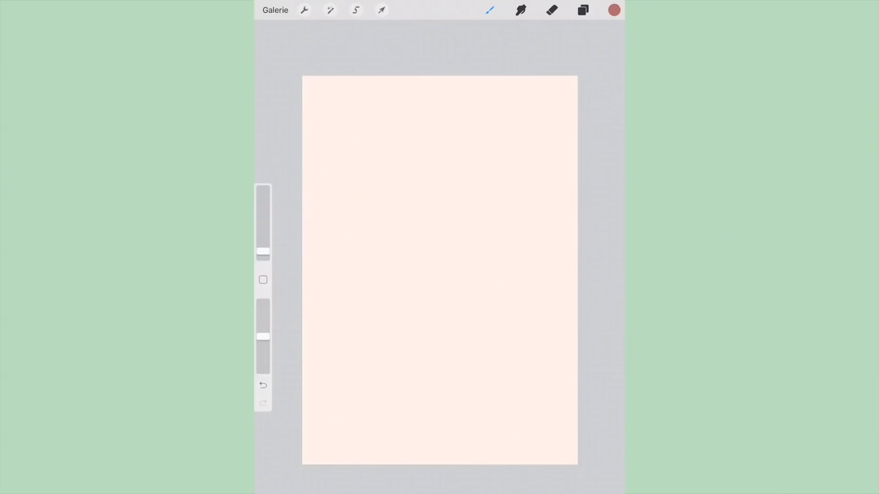
Step: Switch to Procreate, choose the Crayon 6B brush from the Esquisse set and slightly increase its size
click(489, 10)
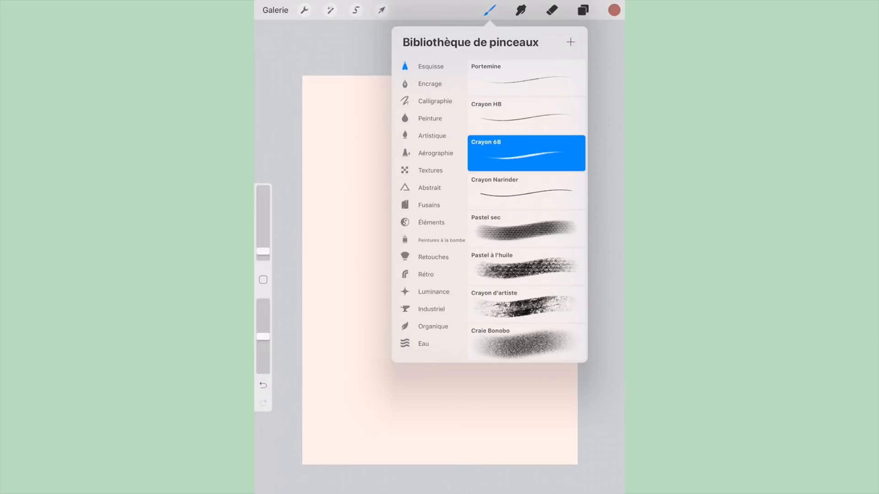
drag(262, 251, 263, 246)
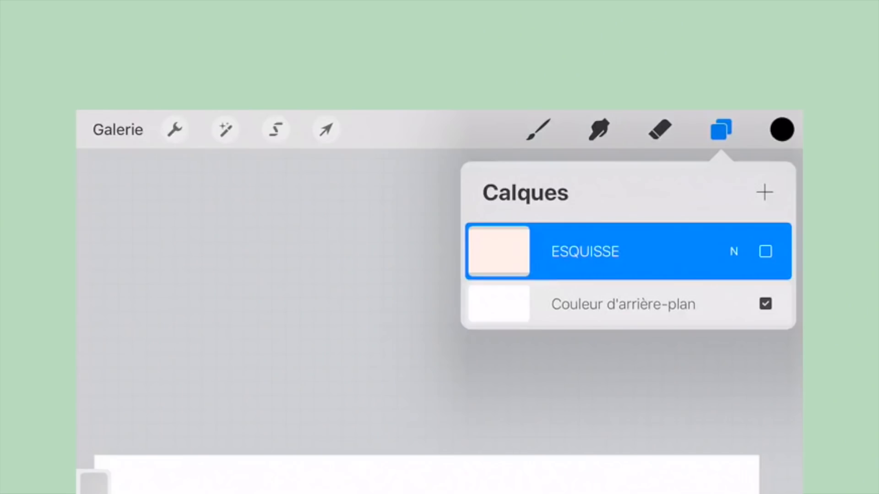
Step: Add a new layer above the ESQUISSE layer and choose the Ligne simple brush from the Calligraphie set
click(764, 192)
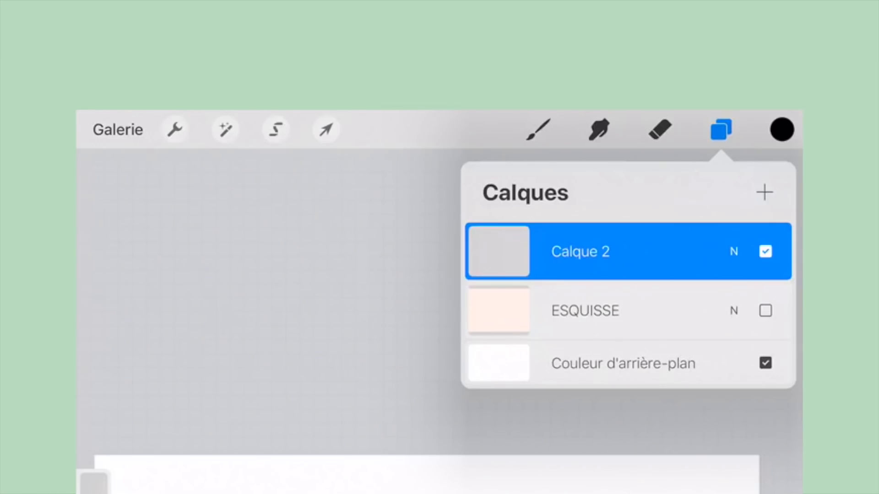
click(537, 130)
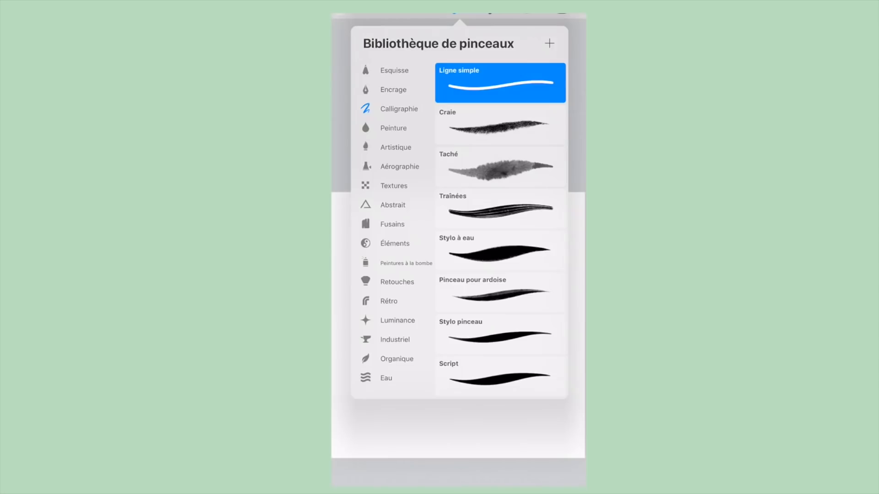
click(500, 82)
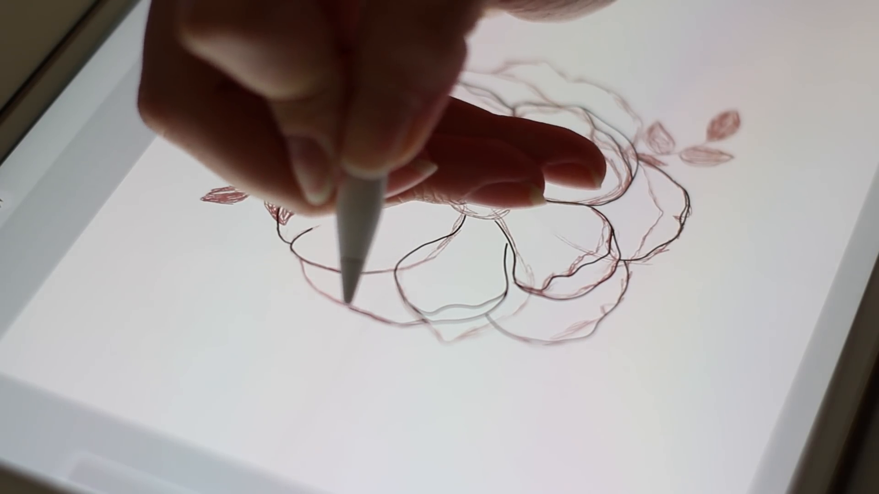
Step: Ink the outer petal contours of the flower in black over the red sketch
mouse_move(337, 294)
mouse_down()
mouse_move(304, 275)
mouse_move(294, 250)
mouse_up()
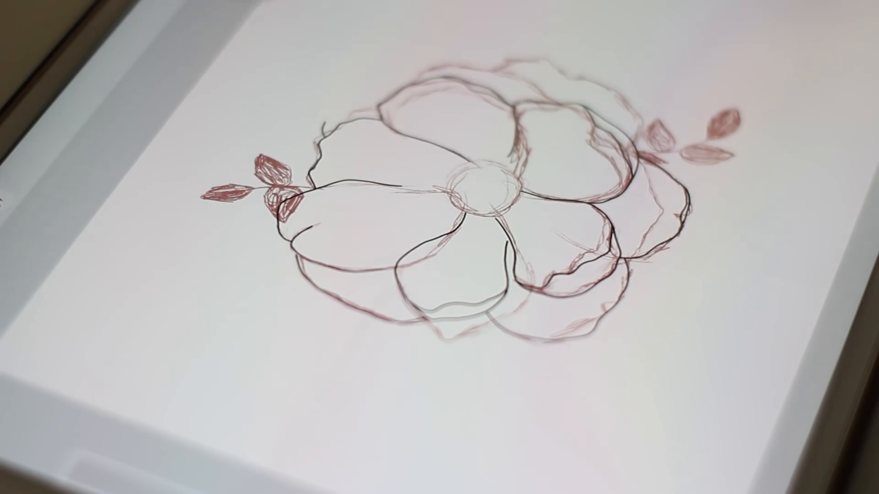
scroll(480, 201, up, 5)
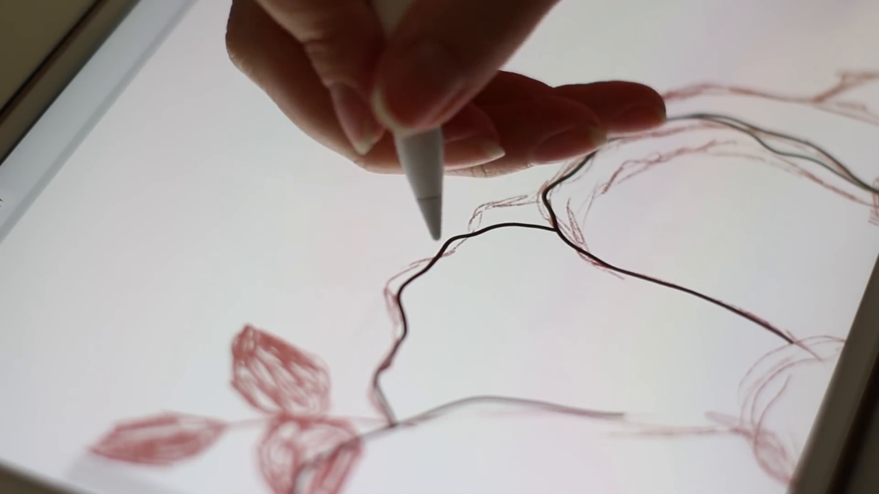
mouse_move(430, 261)
mouse_down()
mouse_move(405, 215)
mouse_move(411, 188)
mouse_move(494, 120)
mouse_move(597, 107)
mouse_move(688, 114)
mouse_move(579, 100)
mouse_move(484, 114)
mouse_up()
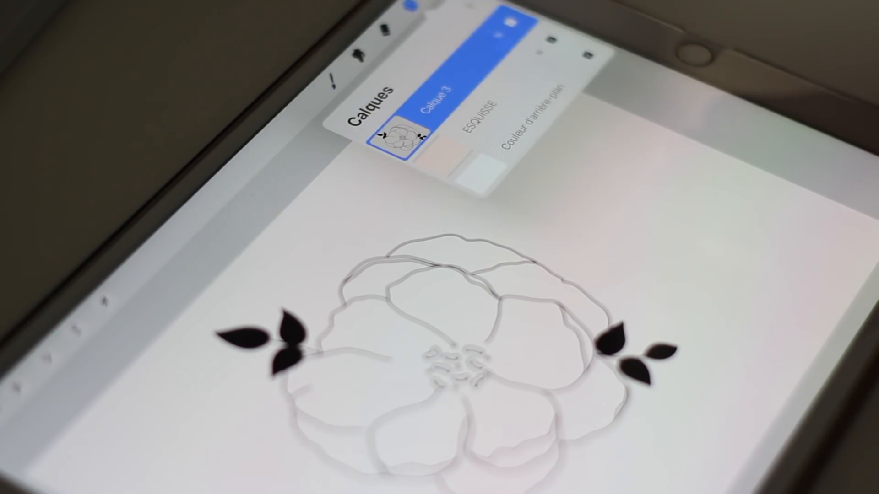
Step: Add a new layer above the inked flower and open the brush library
click(499, 35)
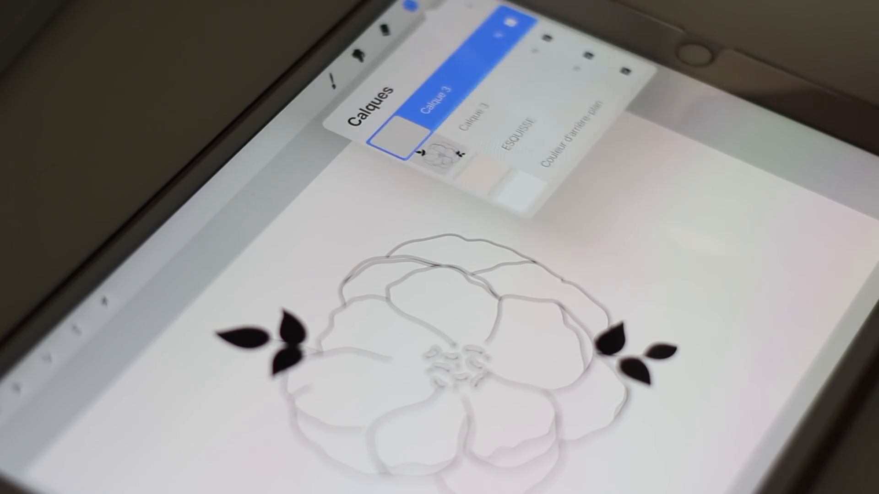
click(332, 77)
click(332, 77)
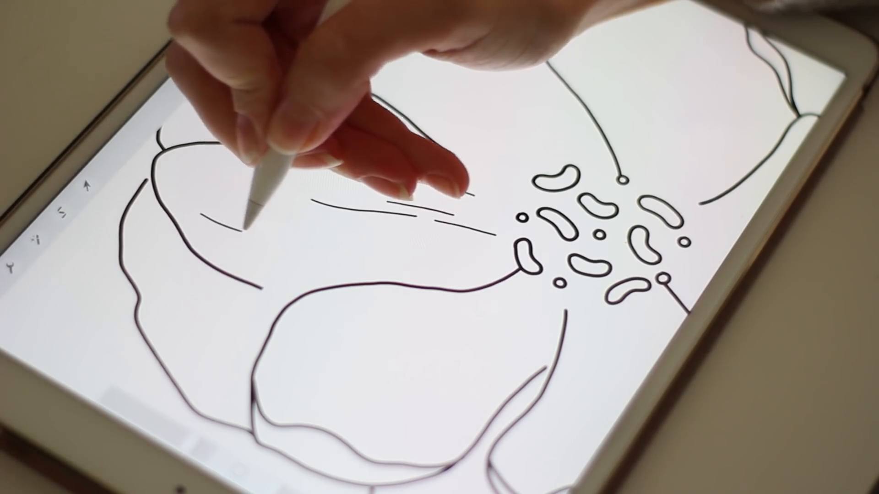
Step: Draw thin, broken shading lines along the flower's petals, running towards its centre
mouse_move(244, 228)
mouse_down()
mouse_move(274, 231)
mouse_move(305, 249)
mouse_move(408, 253)
mouse_up()
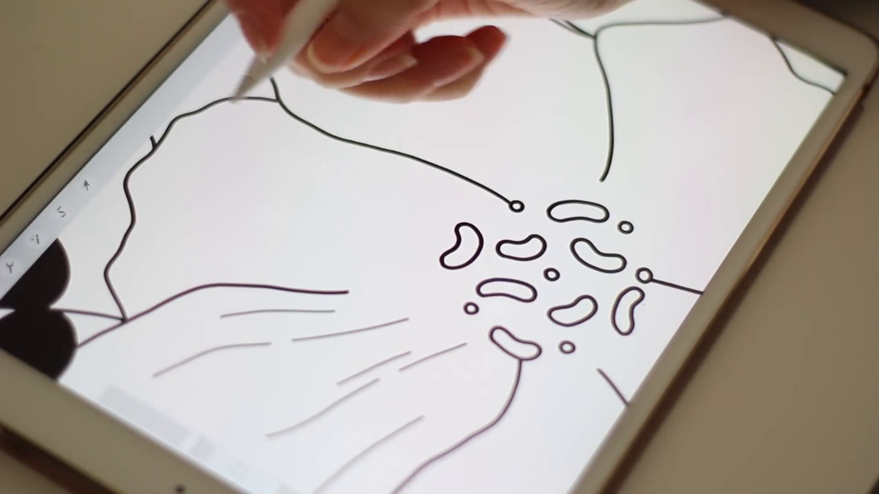
drag(275, 131, 460, 197)
drag(302, 161, 386, 187)
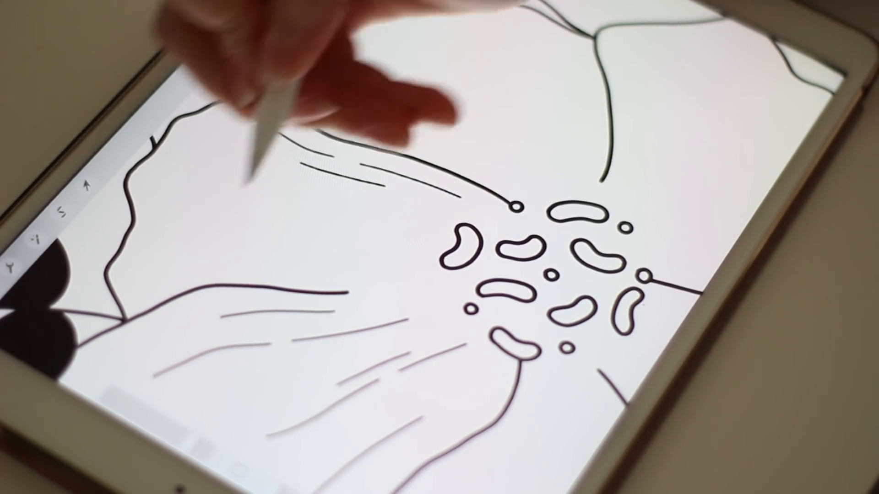
drag(182, 217, 403, 249)
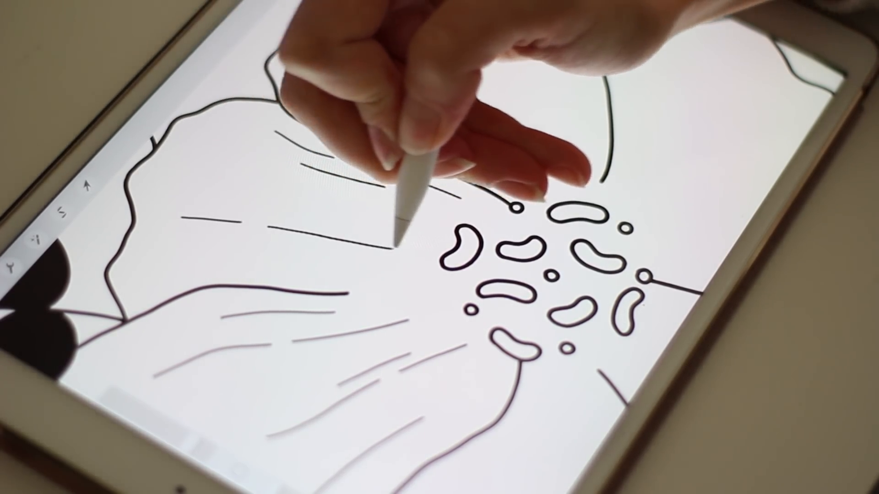
drag(221, 210, 278, 216)
drag(269, 258, 377, 270)
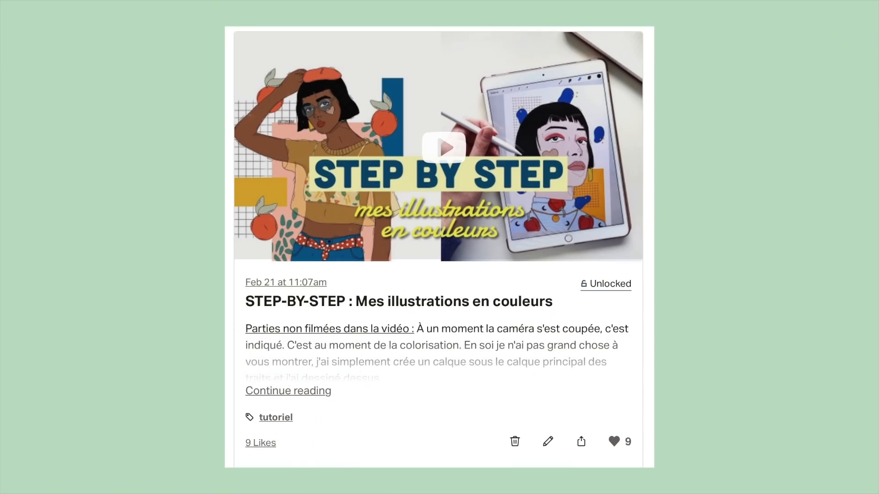